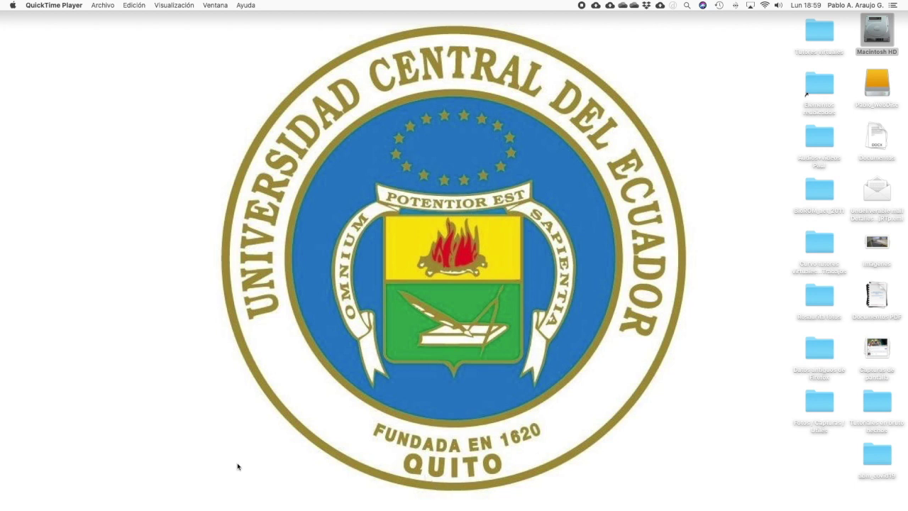
Switch to Preview and examine the class start and semester end dates in the 2020-2020 academic calendar PDF.
mouse_move(146, 498)
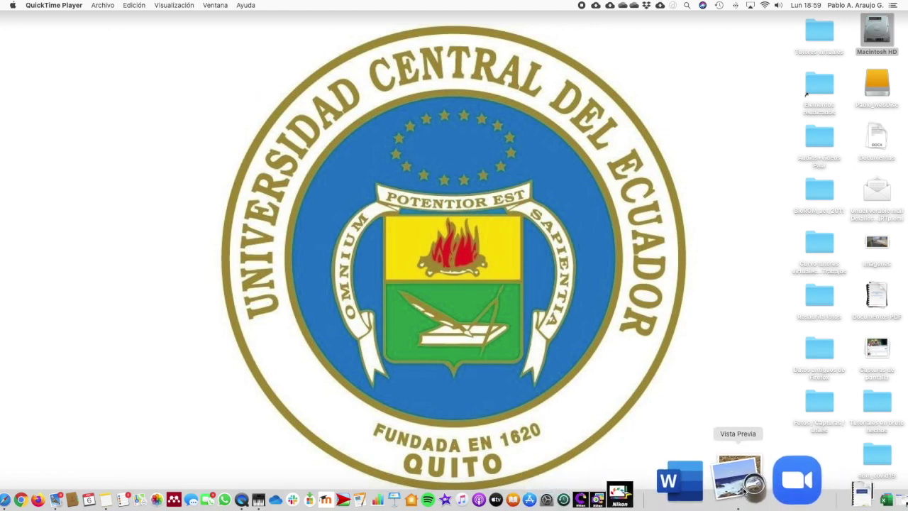
left_click(742, 497)
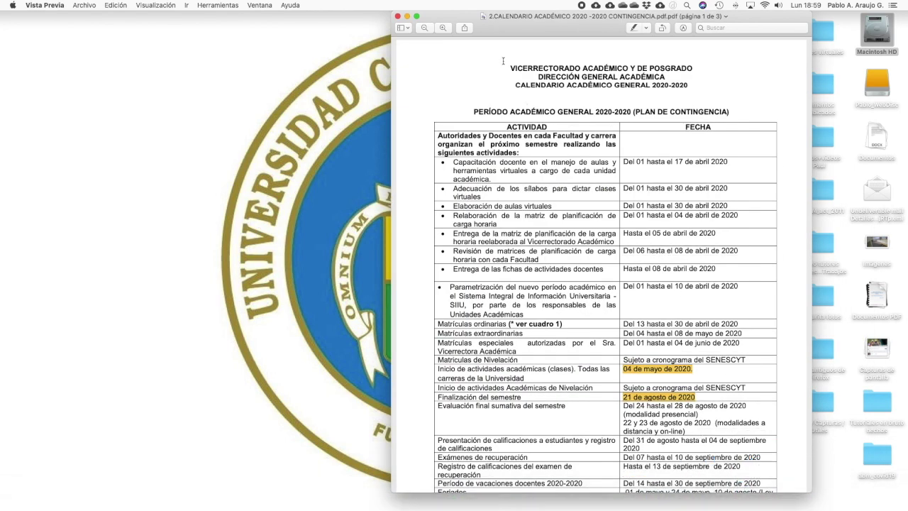
left_click_drag(562, 36, 416, 29)
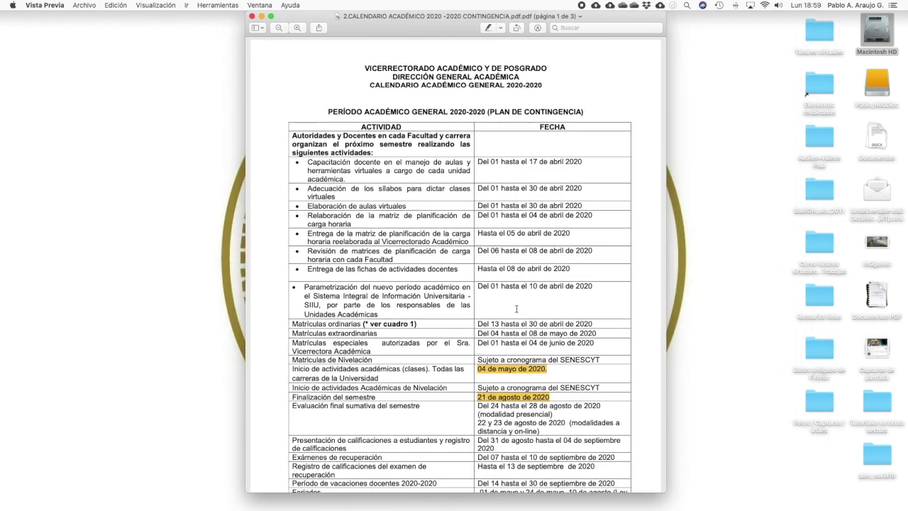
scroll(513, 350, "down", 5)
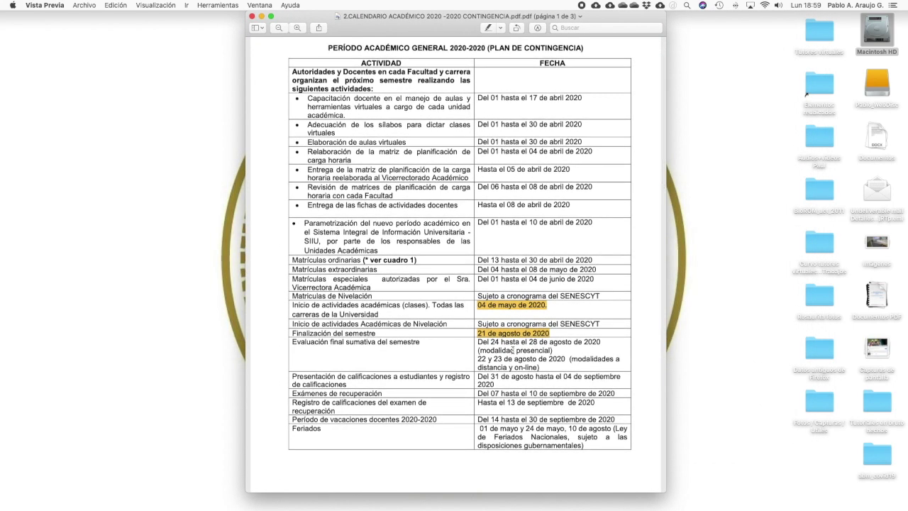
scroll(513, 350, "up", 5, "ctrl")
scroll(513, 349, "up", 3, "ctrl")
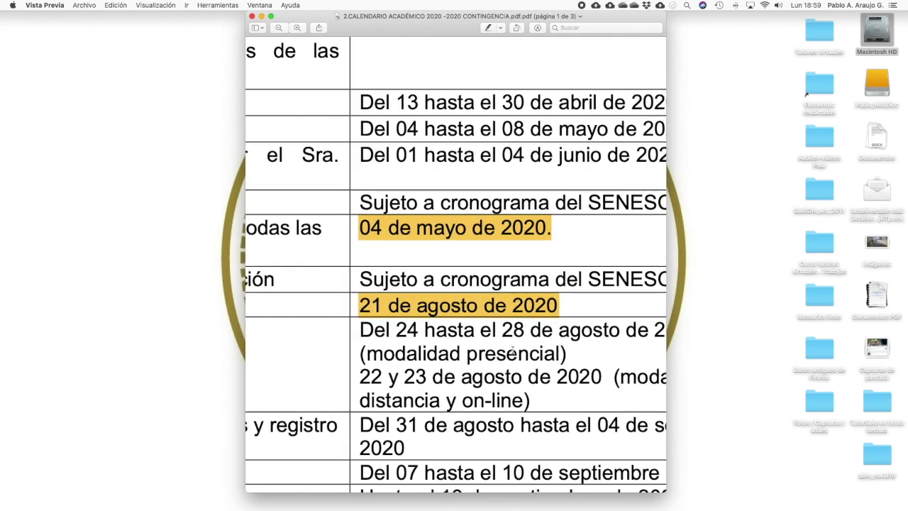
scroll(513, 349, "down", 5, "ctrl")
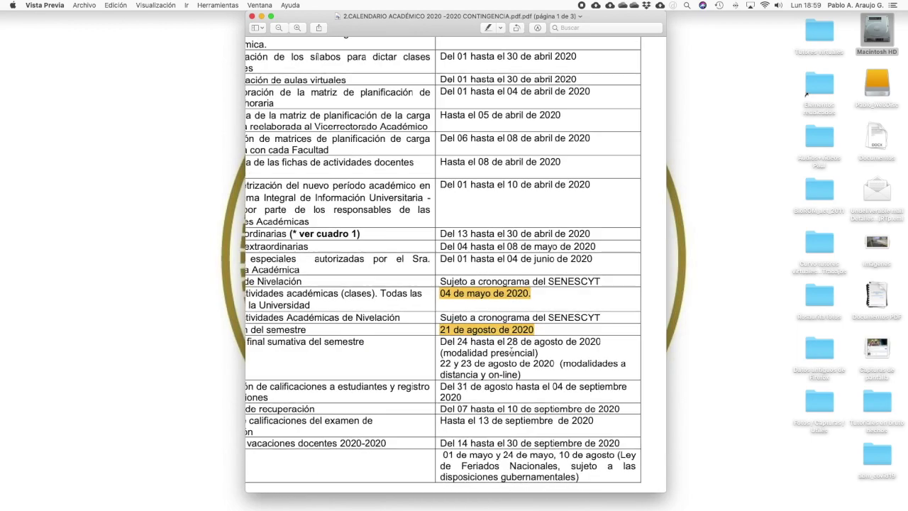
scroll(512, 353, "left", 3)
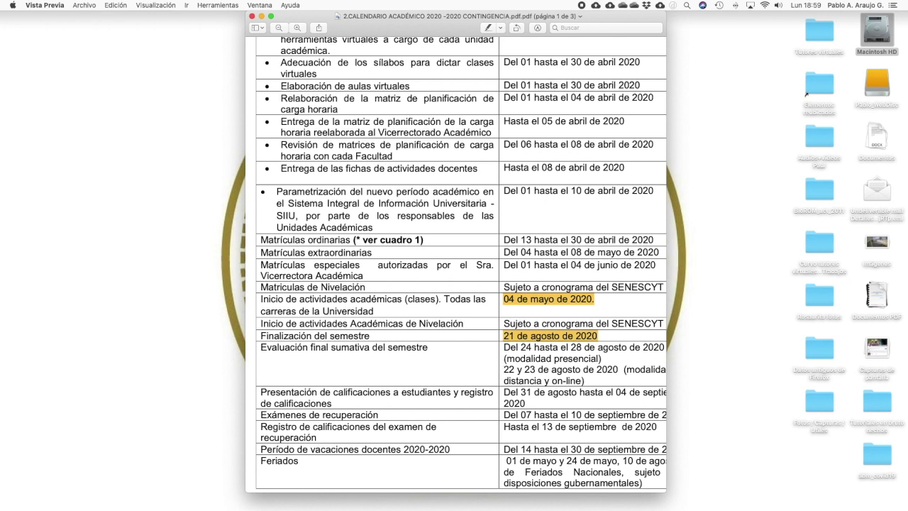
Switch to Safari, close the Google search page and open the Académico module of the SIIU site.
mouse_move(354, 507)
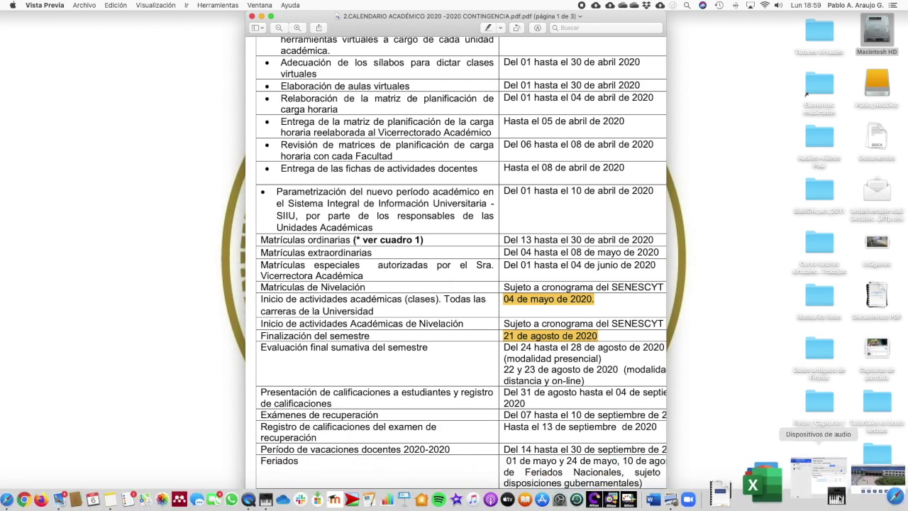
left_click(809, 482)
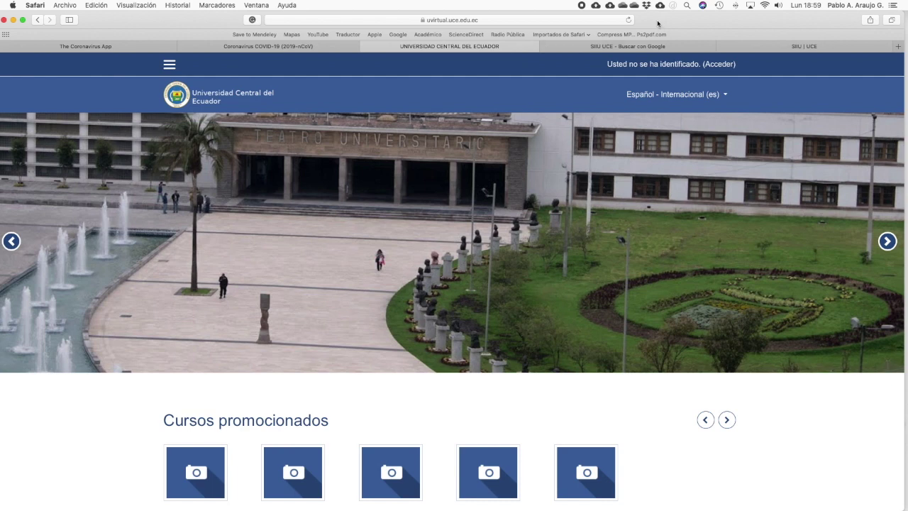
left_click(546, 46)
left_click(632, 48)
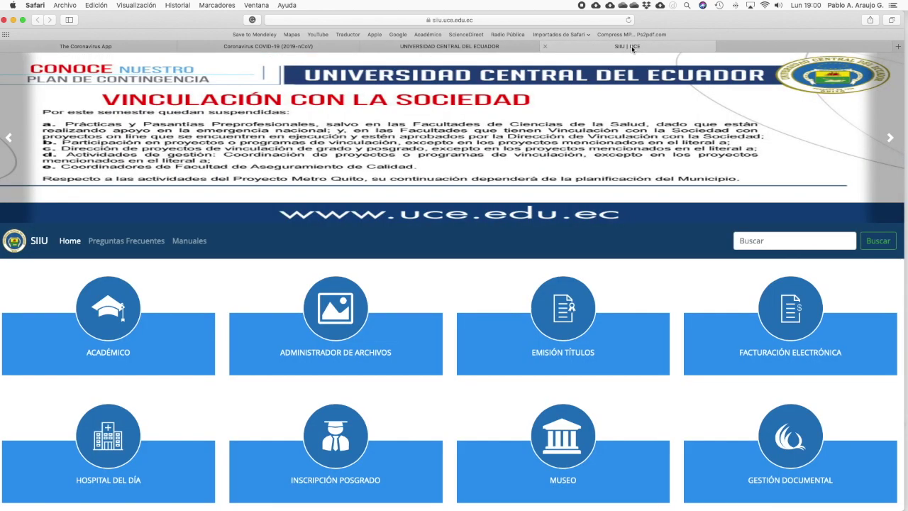
left_click(104, 317)
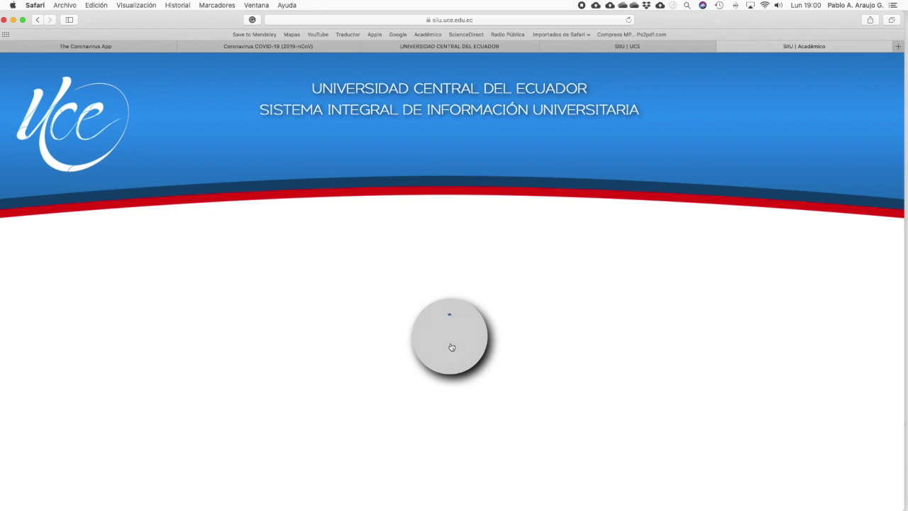
Log in to SIIU with the saved username and password, solving the taxi image verification.
left_click(427, 301)
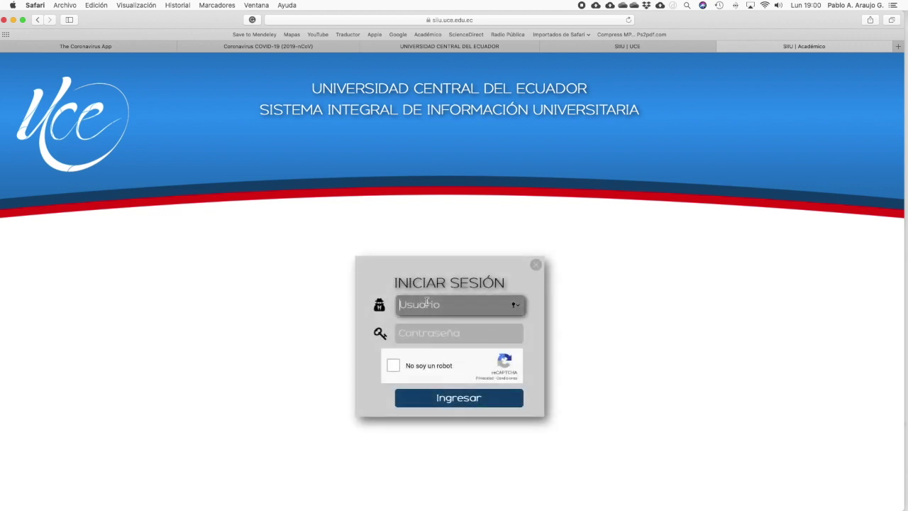
left_click(431, 326)
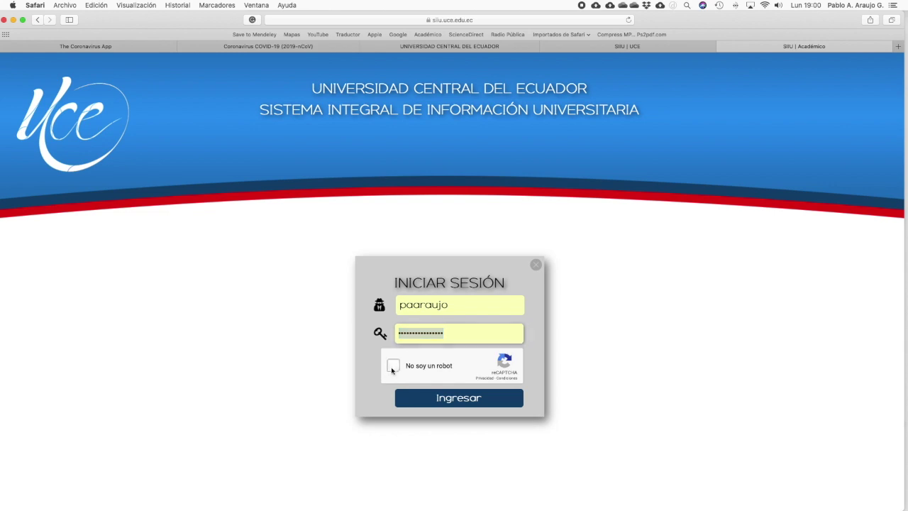
left_click(393, 366)
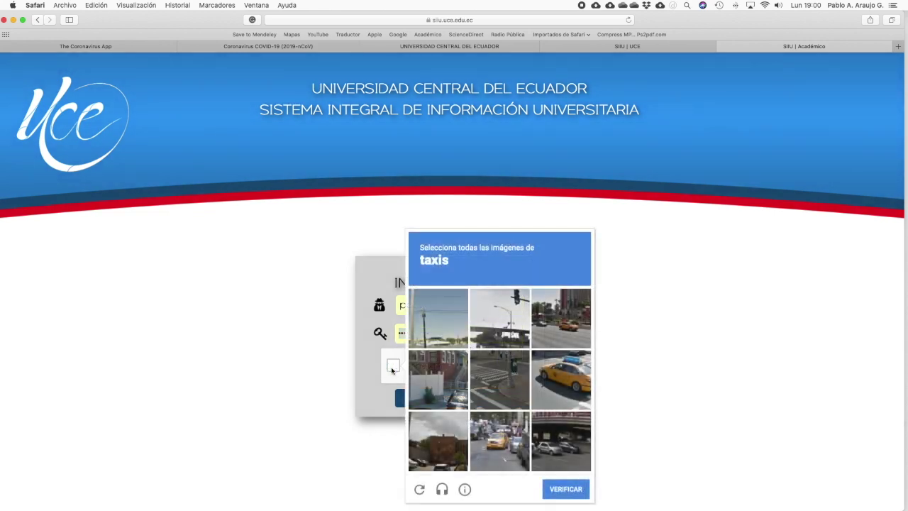
left_click(563, 328)
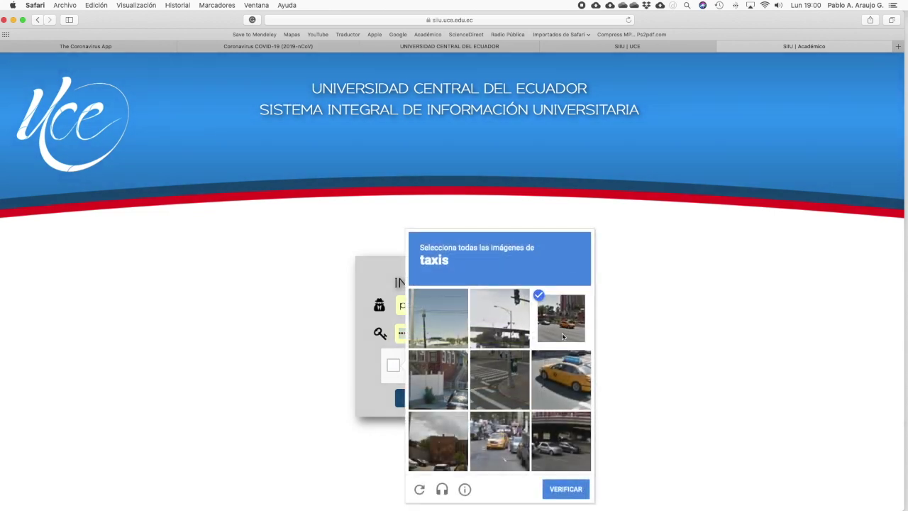
left_click(564, 372)
left_click(507, 430)
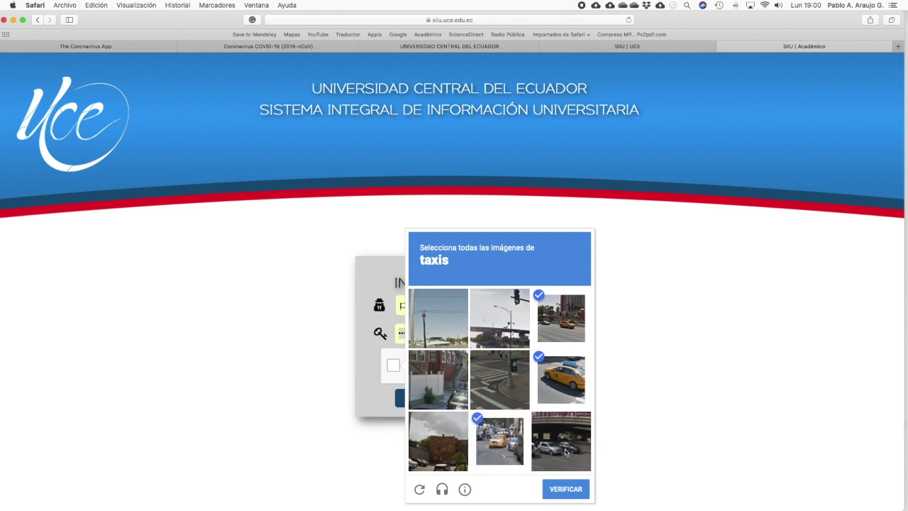
left_click(565, 490)
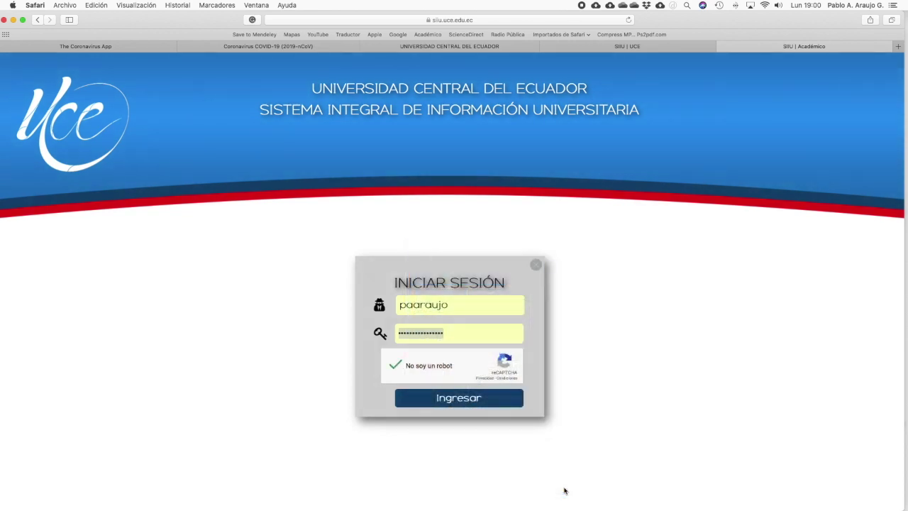
left_click(458, 399)
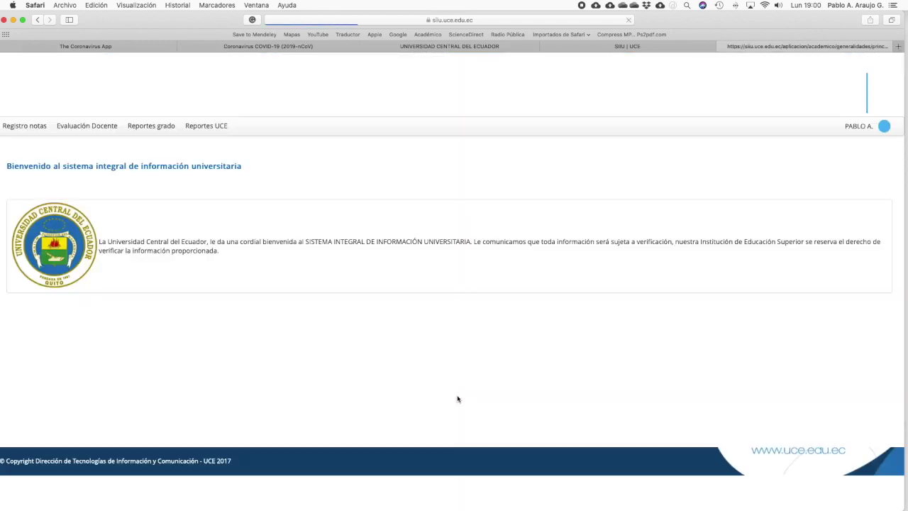
Look up the teacher's class schedule by academic period for 2020-2020 in the undergraduate reports.
left_click(202, 127)
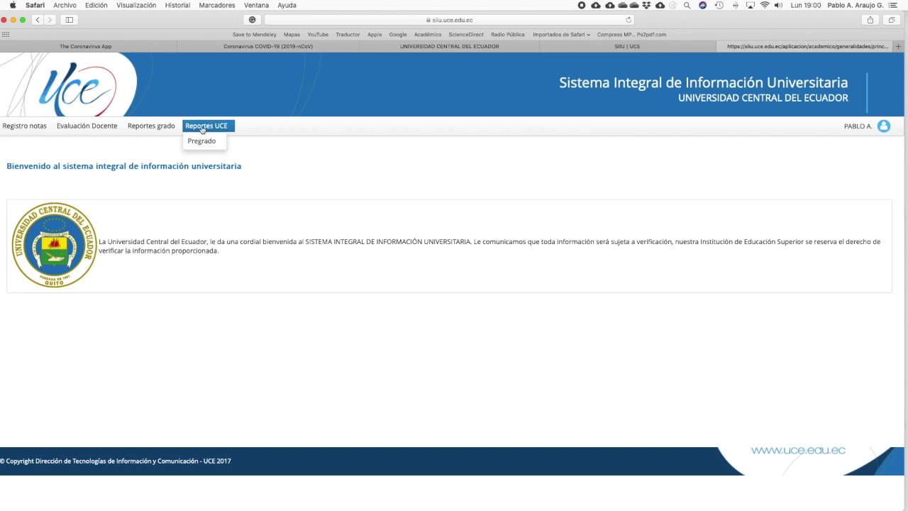
left_click(153, 125)
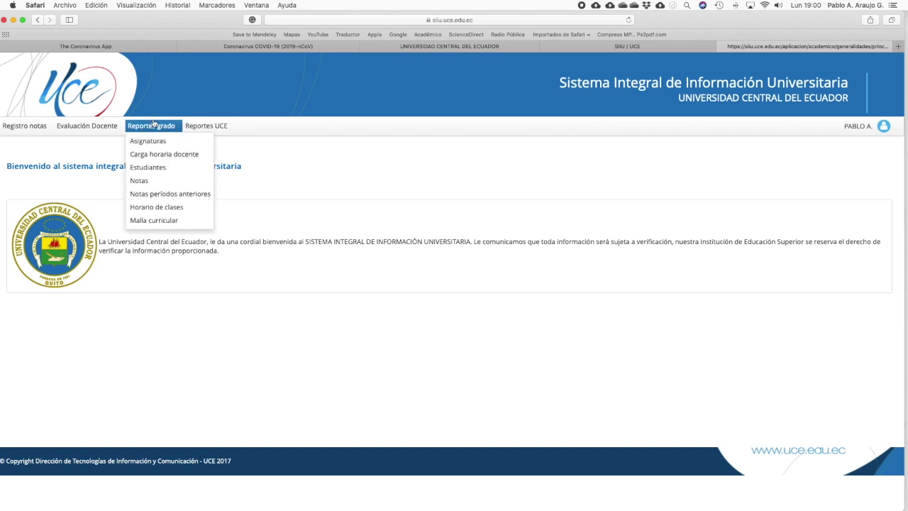
mouse_move(188, 208)
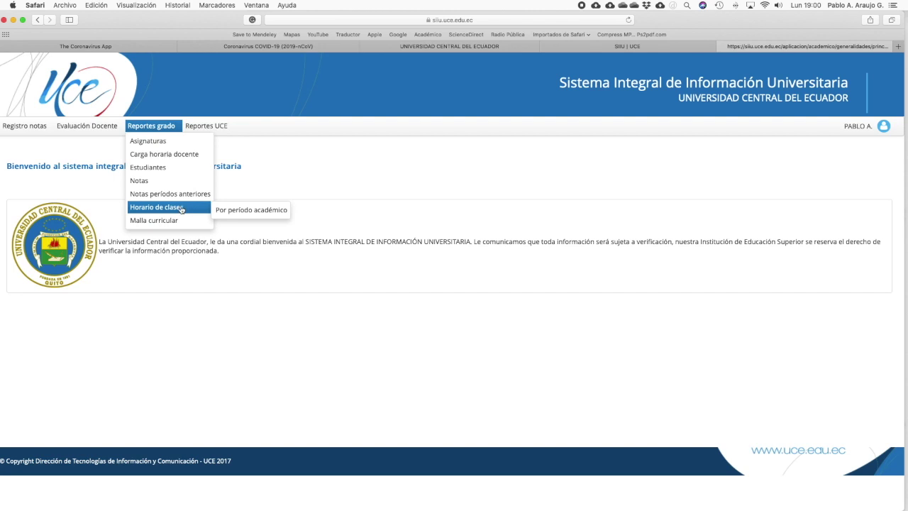
left_click(242, 210)
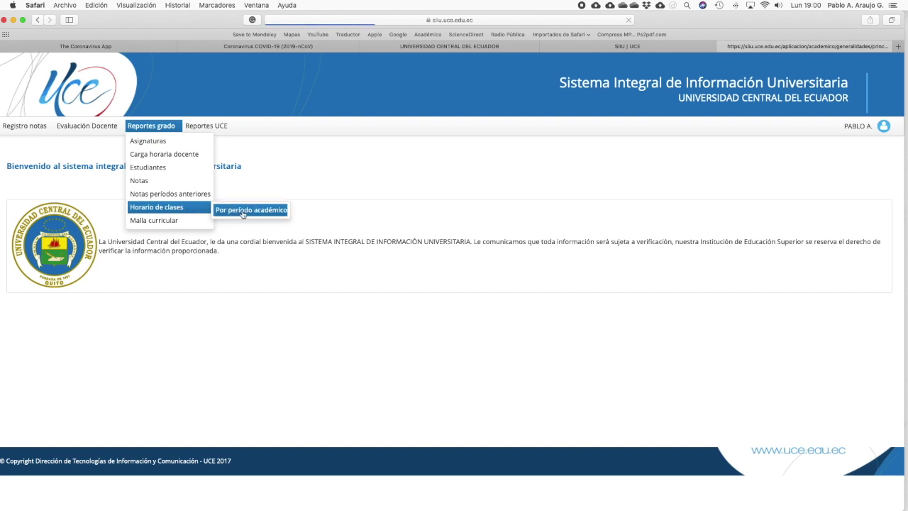
left_click(251, 159)
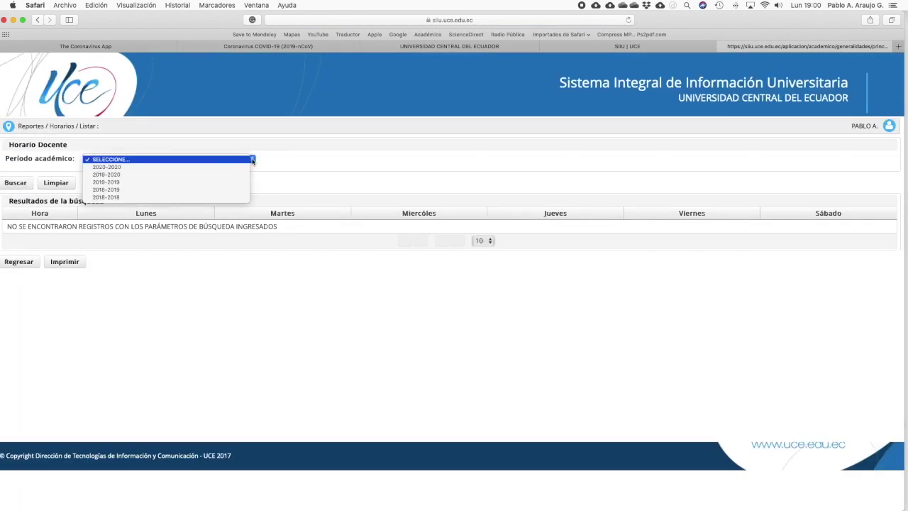
left_click(239, 167)
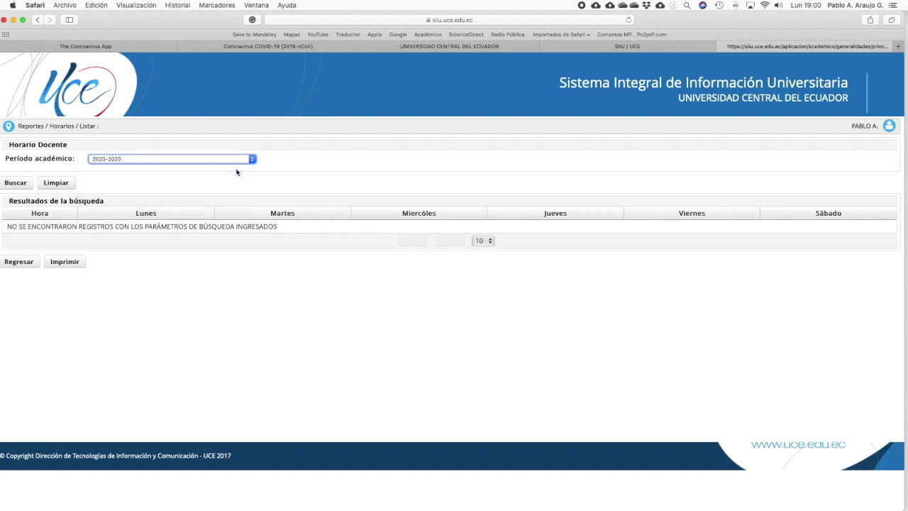
left_click(27, 184)
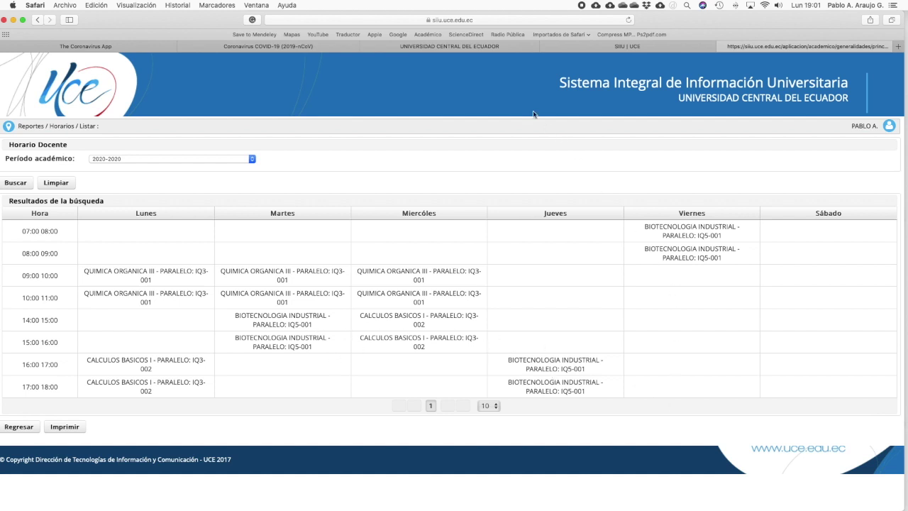
Log in to the university's virtual classroom site with the saved username and password.
left_click(444, 47)
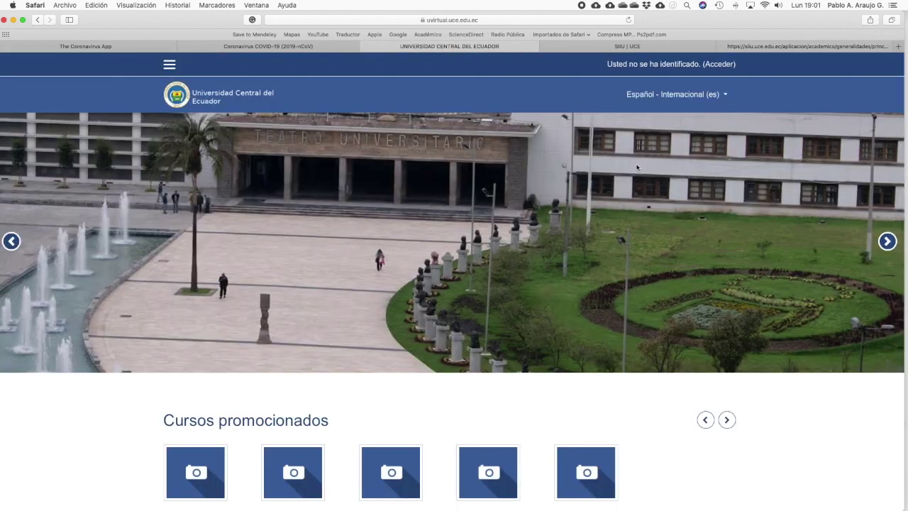
left_click(724, 65)
left_click(365, 203)
key("Down")
key("Return")
left_click(331, 235)
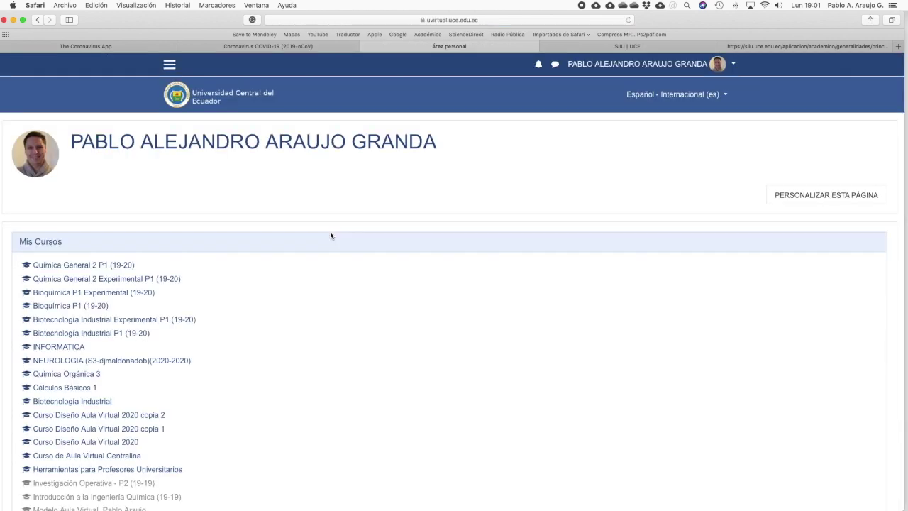
Open the Biotecnología Industrial course and turn on editing for it.
scroll(254, 305, "down", 5)
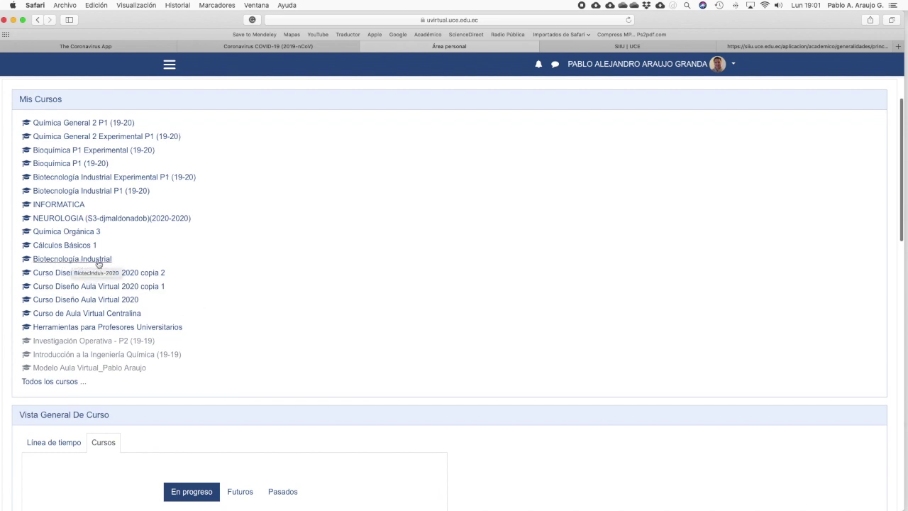
left_click(52, 259)
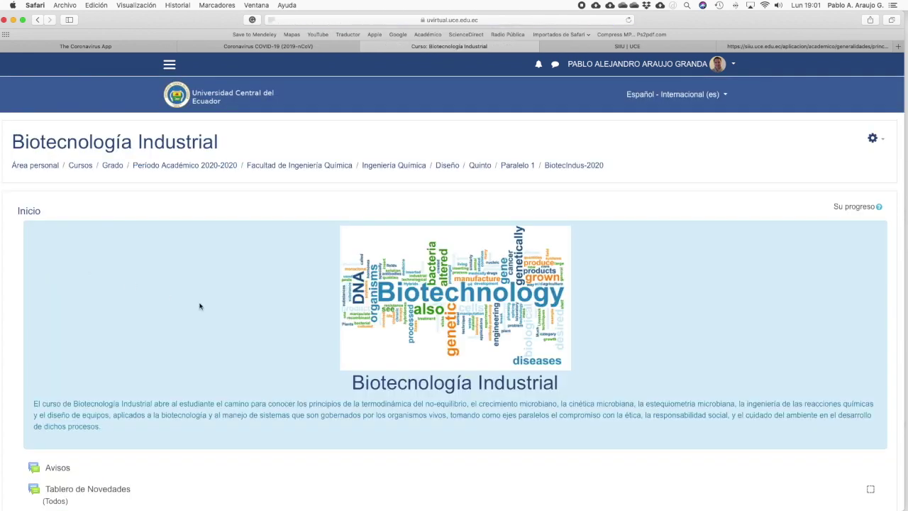
left_click(874, 138)
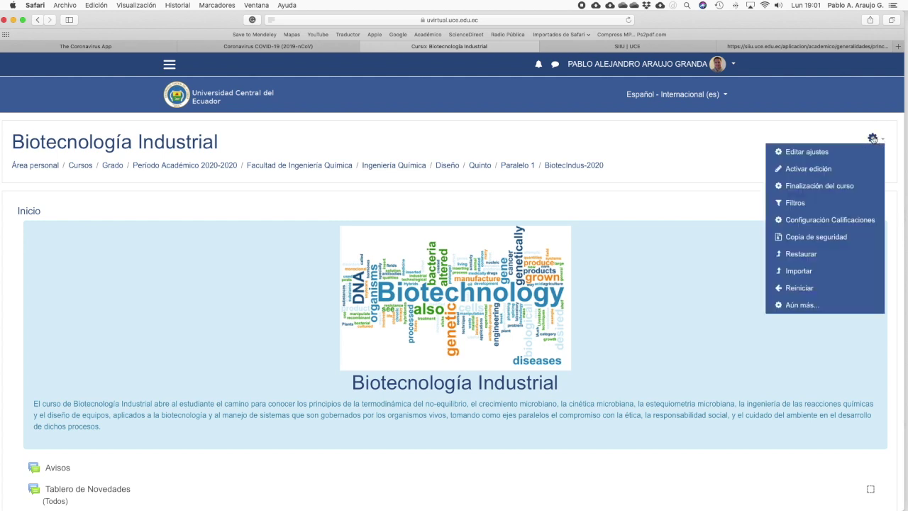
left_click(833, 168)
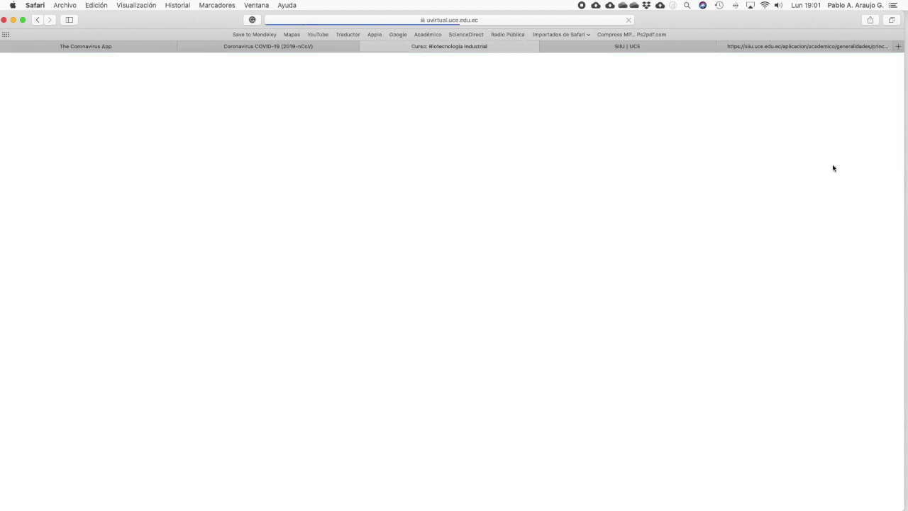
Add a new Asistencia activity to the Inicio section of the Biotecnología Industrial course.
scroll(764, 178, "down", 5)
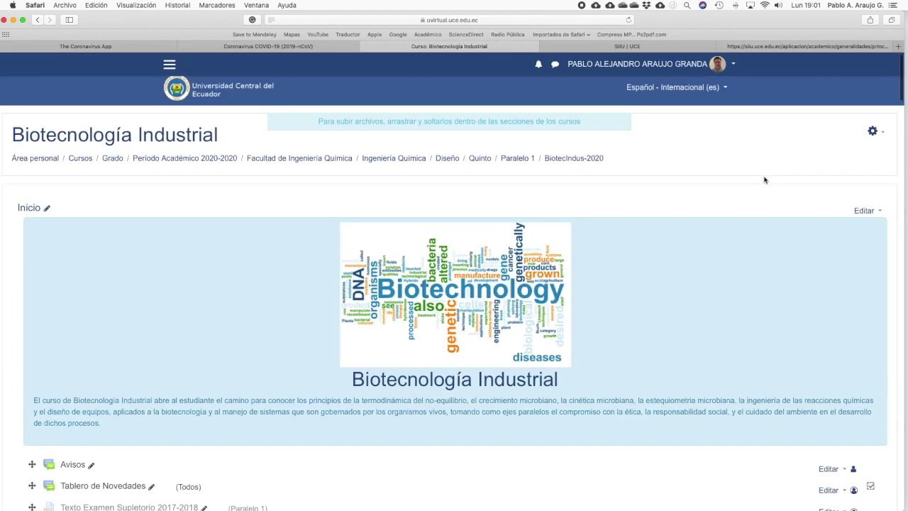
scroll(763, 176, "down", 20)
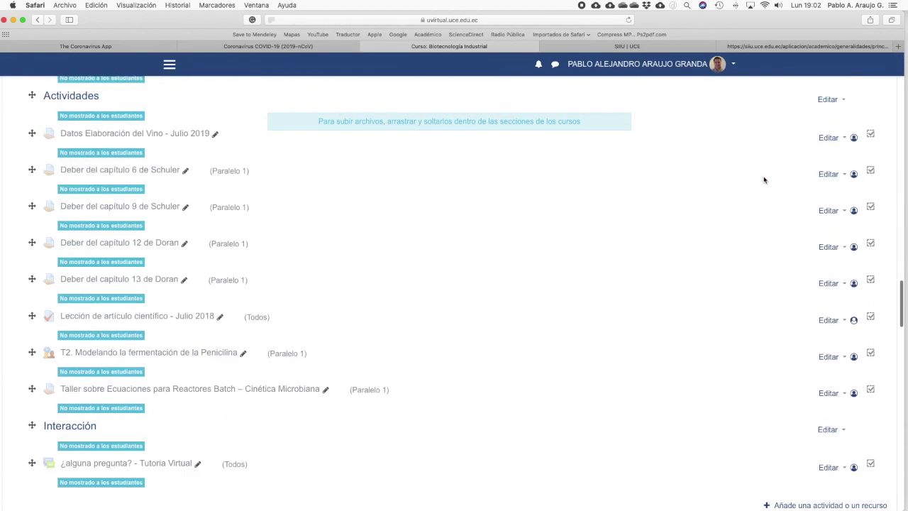
scroll(764, 179, "up", 20)
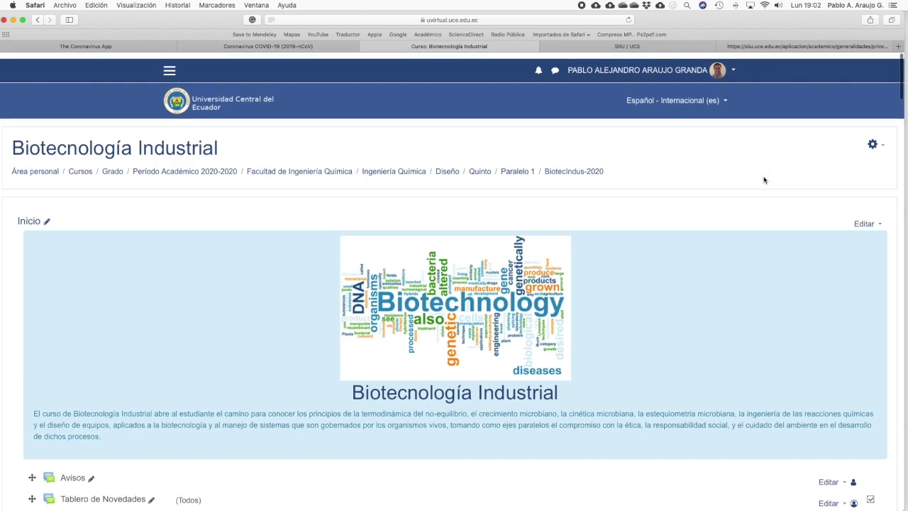
scroll(764, 179, "down", 5)
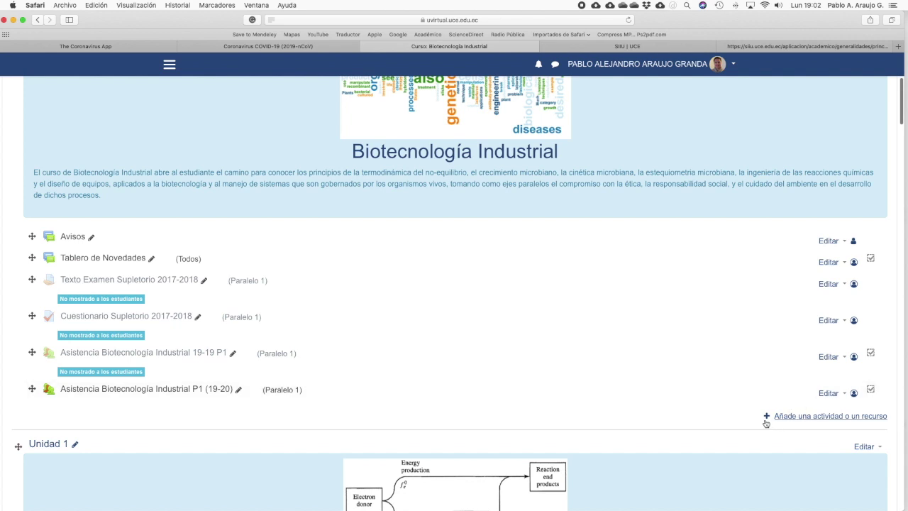
left_click(802, 418)
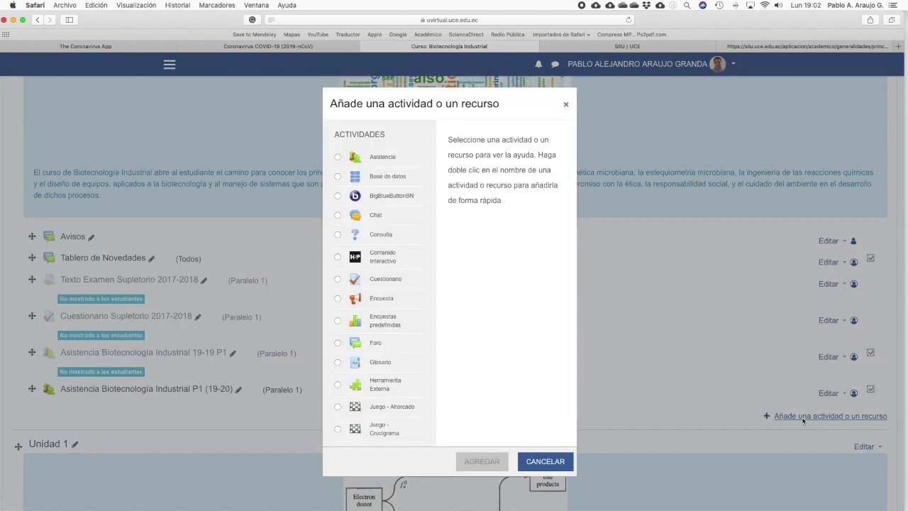
left_click(337, 158)
left_click(490, 462)
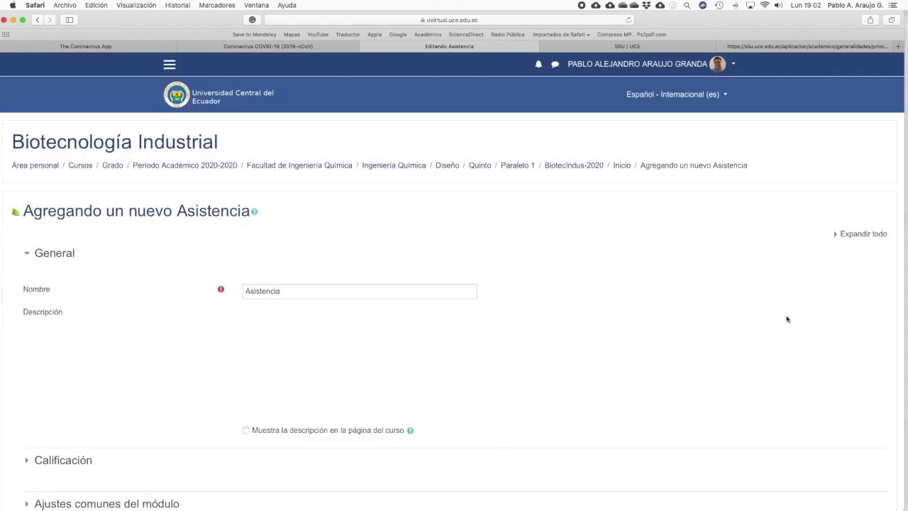
Expand all settings, name the activity "Asistencia Curso 2020 - 2020" and describe it as "Modulo de asistencia al curso de Biotecnología Industrial.".
left_click(836, 240)
left_click(290, 291)
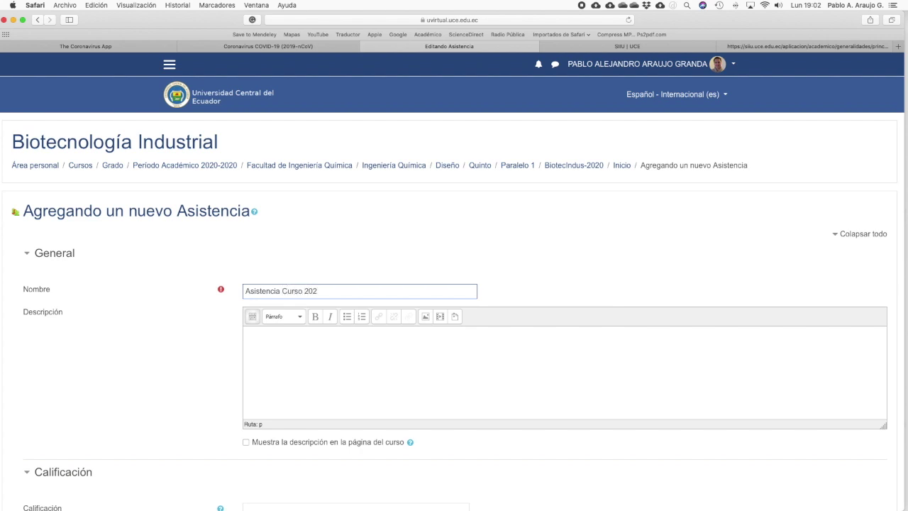
type("Curso 2020 - 2020")
scroll(454, 284, "down", 3)
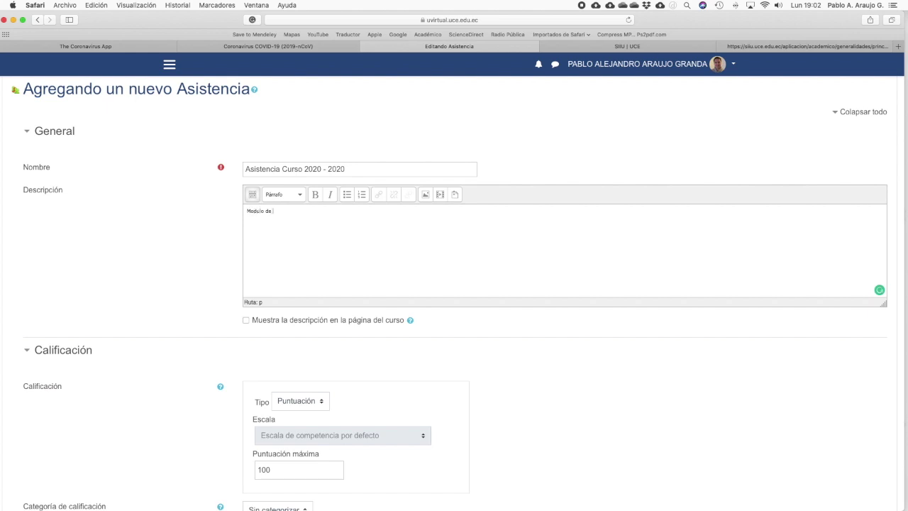
type("al curso.")
Keep the grade type as Puntuación with a maximum of 100 and set the passing grade to 70.
scroll(315, 298, "down", 5)
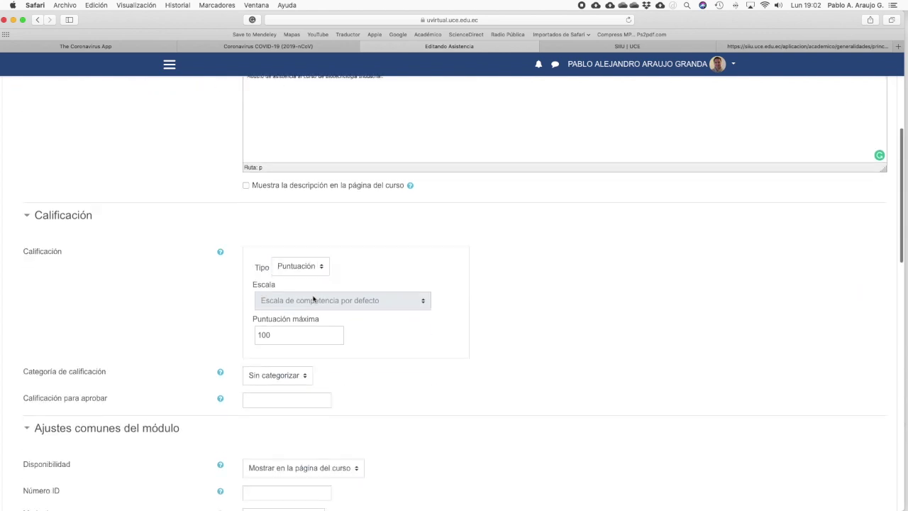
left_click(321, 244)
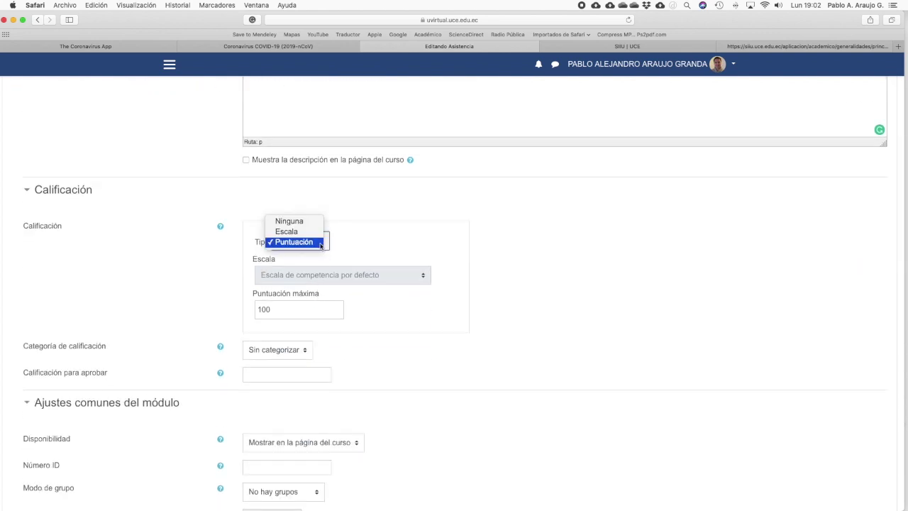
left_click(315, 243)
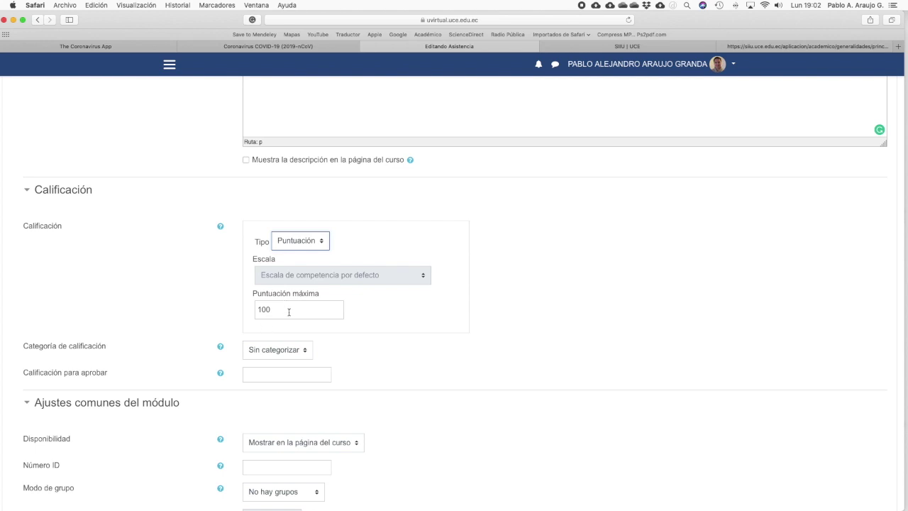
right_click(289, 310)
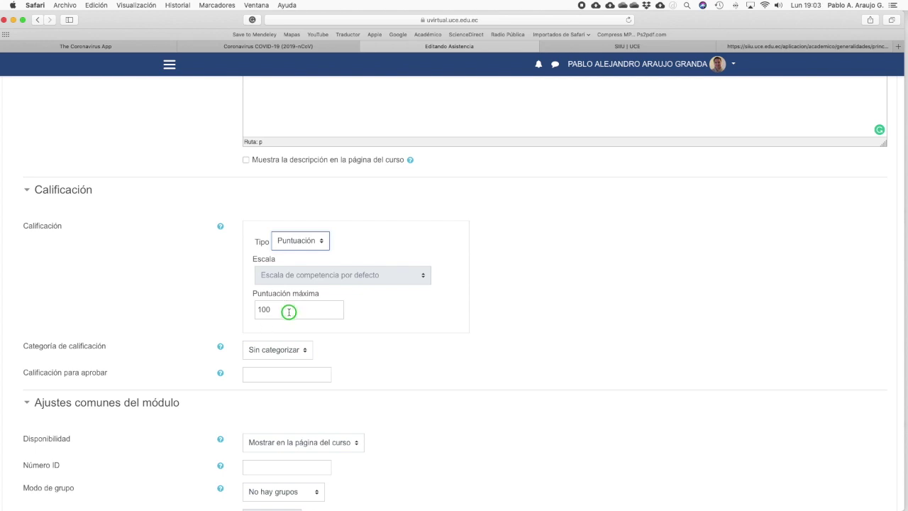
left_click(415, 314)
left_click(269, 376)
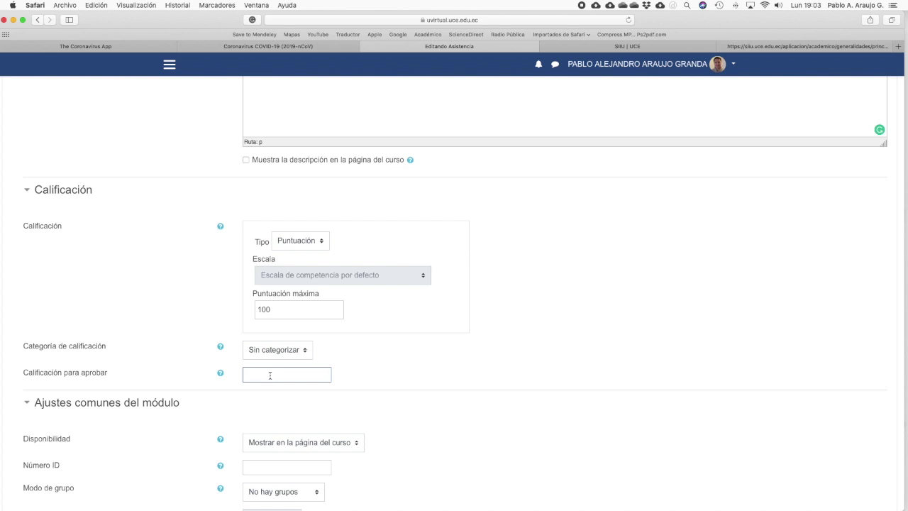
type("70")
Set the attendance activity's group mode to Grupos visibles and its grouping to Paralelo 1.
scroll(106, 319, "down", 5)
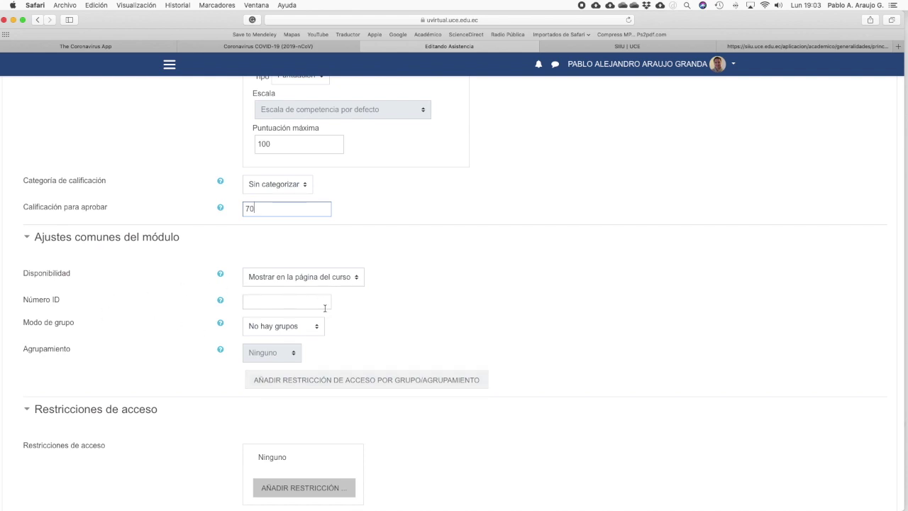
left_click(315, 328)
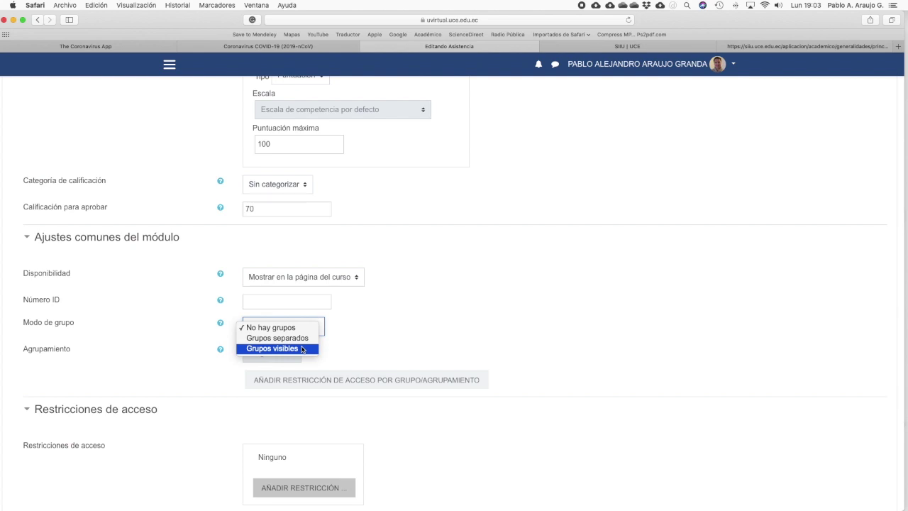
left_click(302, 349)
left_click(296, 354)
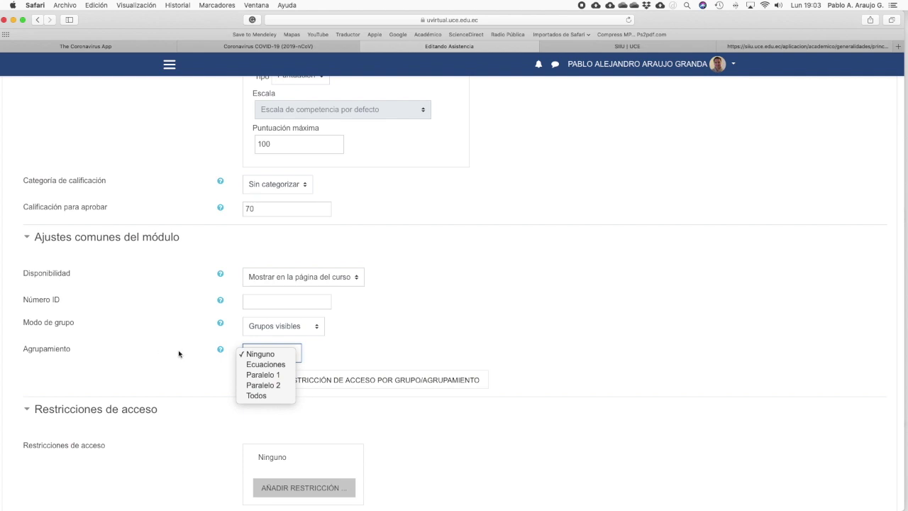
left_click(274, 376)
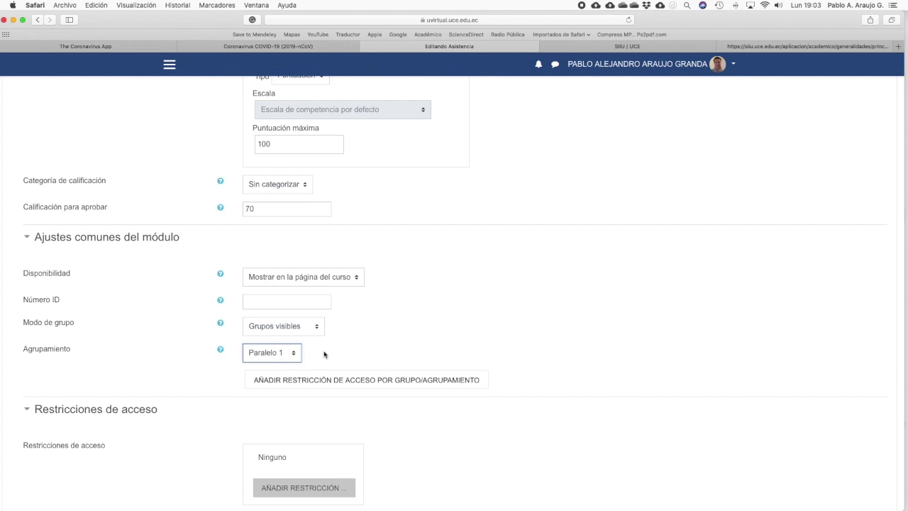
Set completion tracking to "No indicar finalización de la actividad", then save the attendance activity and display it.
scroll(324, 355, "down", 5)
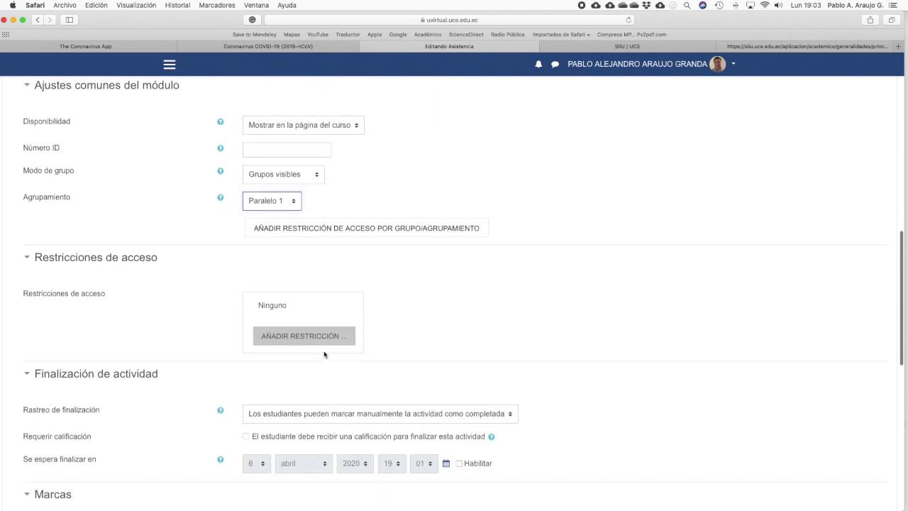
scroll(483, 368, "down", 2)
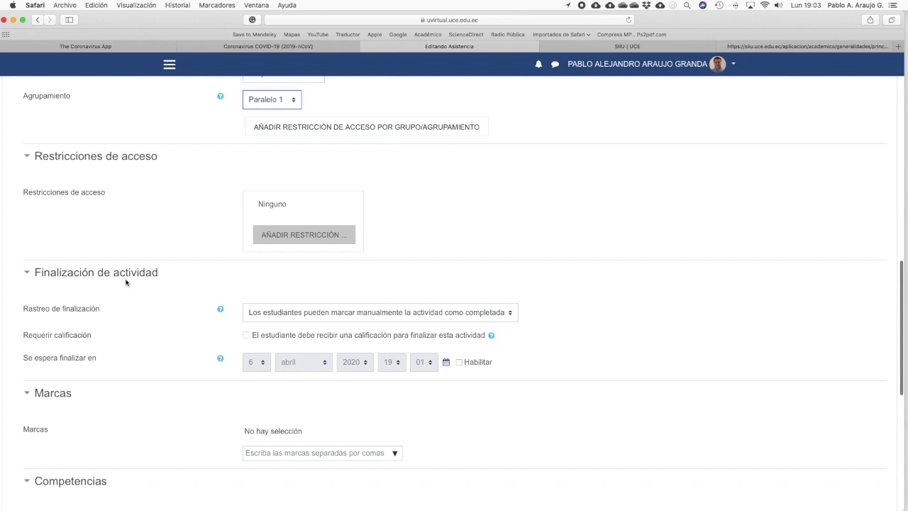
left_click(362, 314)
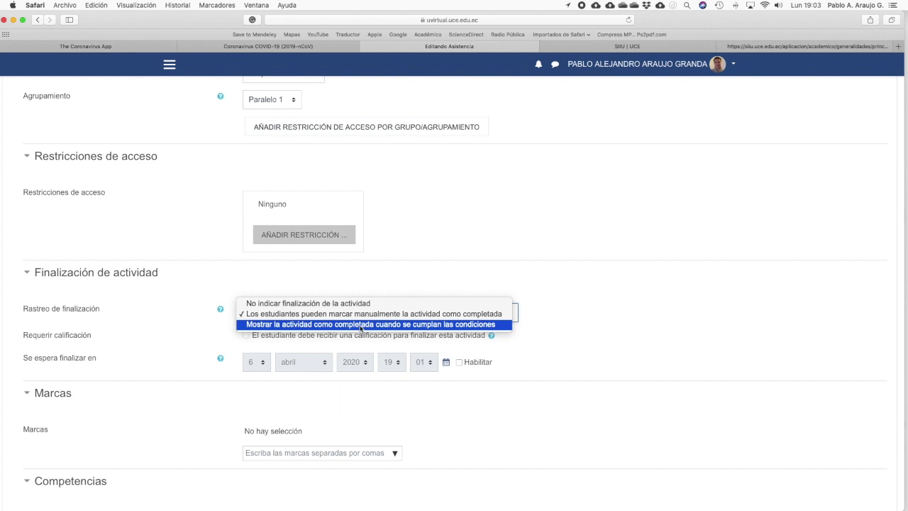
left_click(363, 303)
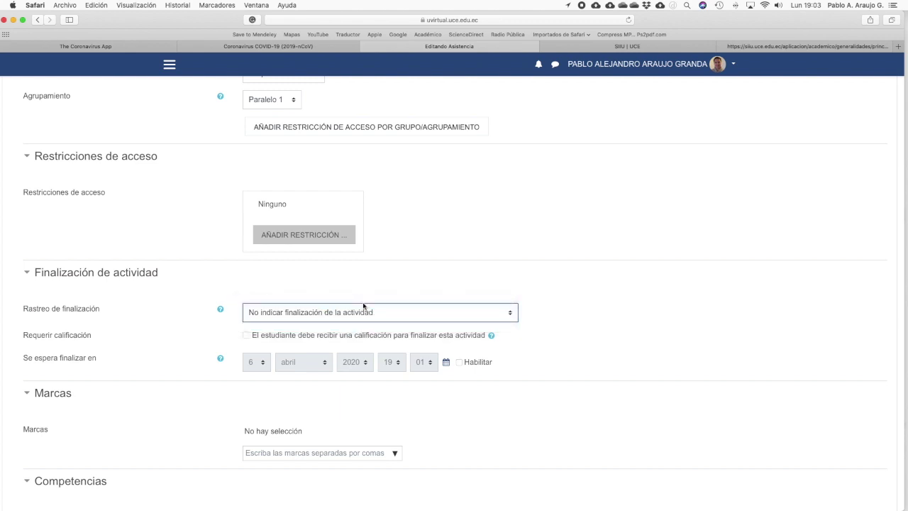
scroll(480, 402, "down", 4)
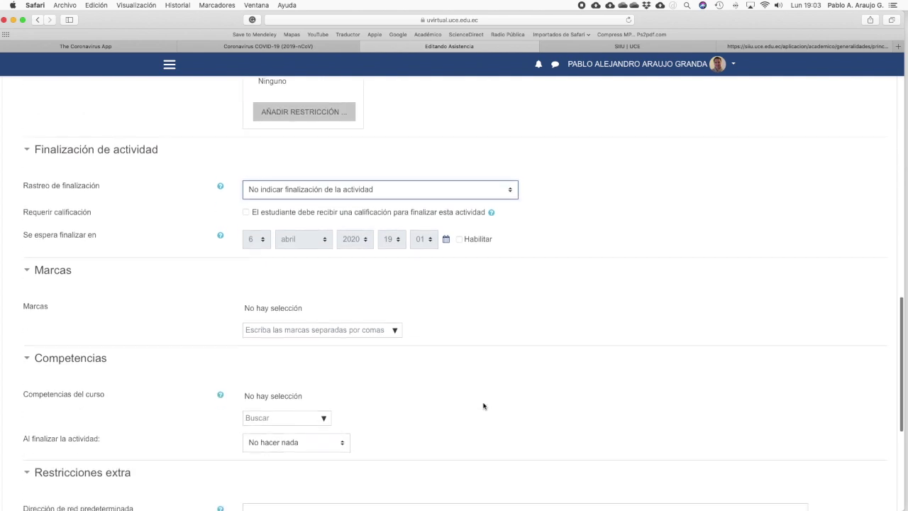
scroll(438, 376, "down", 4)
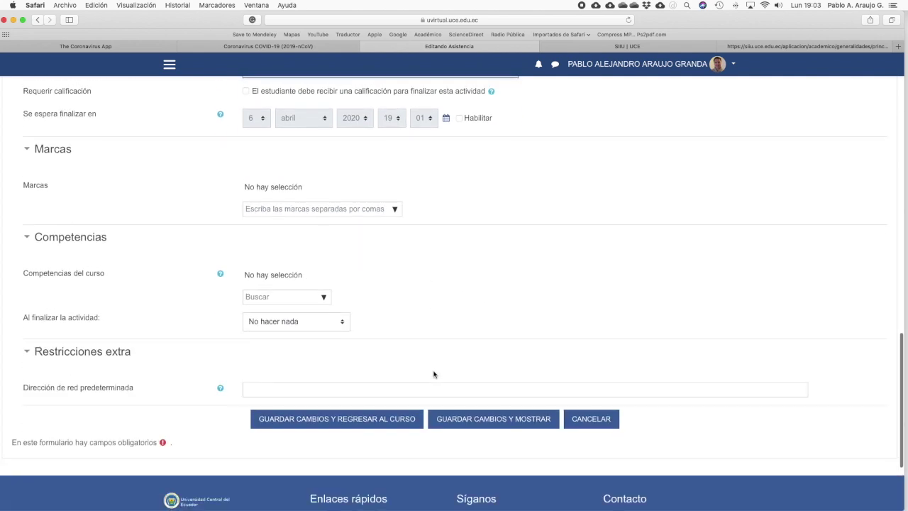
scroll(435, 375, "down", 1)
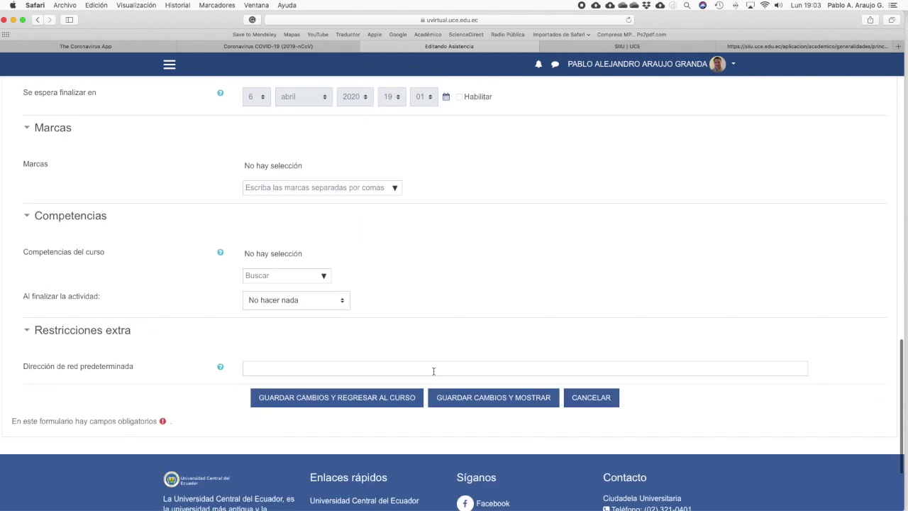
left_click(494, 398)
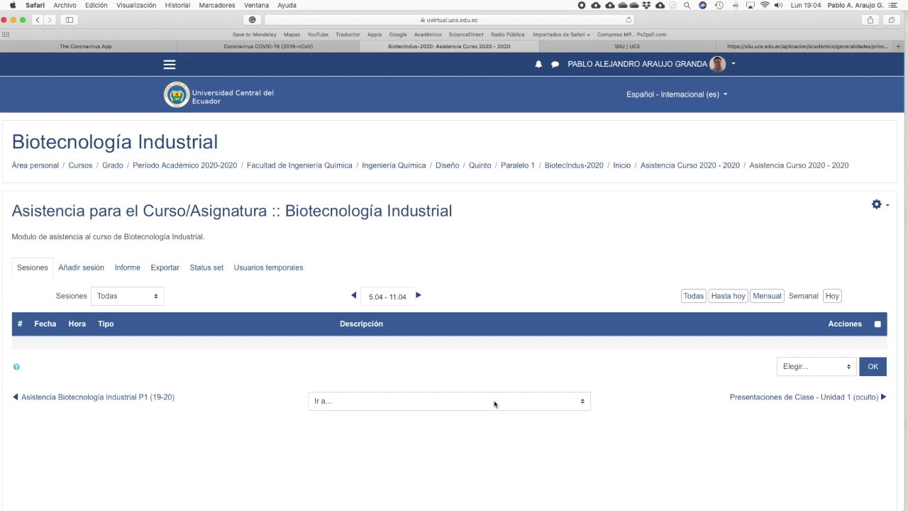
Review the 2020-2020 teacher schedule in SIIU for the Biotecnología Industrial classes and return to the attendance activity.
left_click(614, 46)
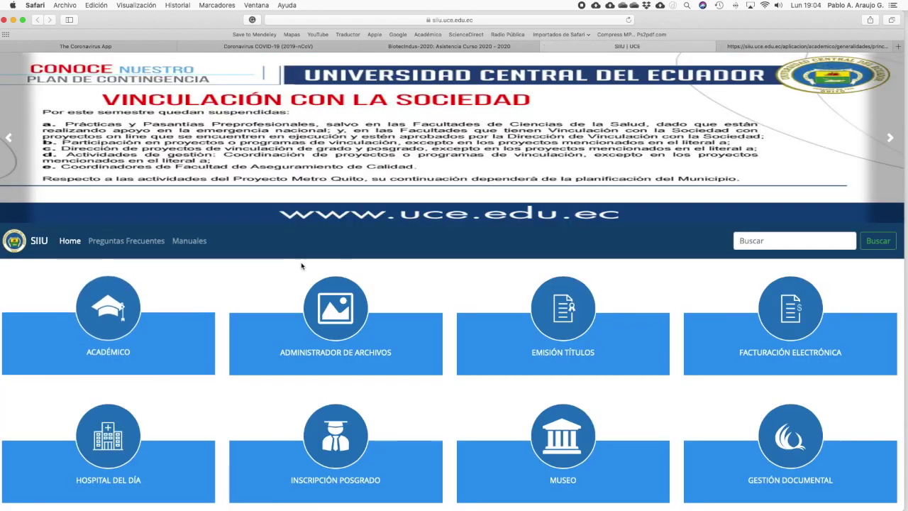
left_click(768, 45)
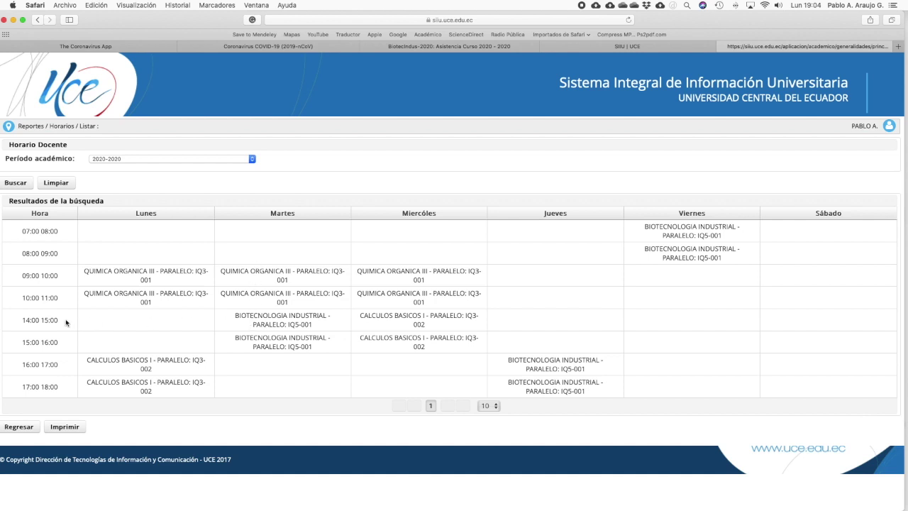
left_click(432, 46)
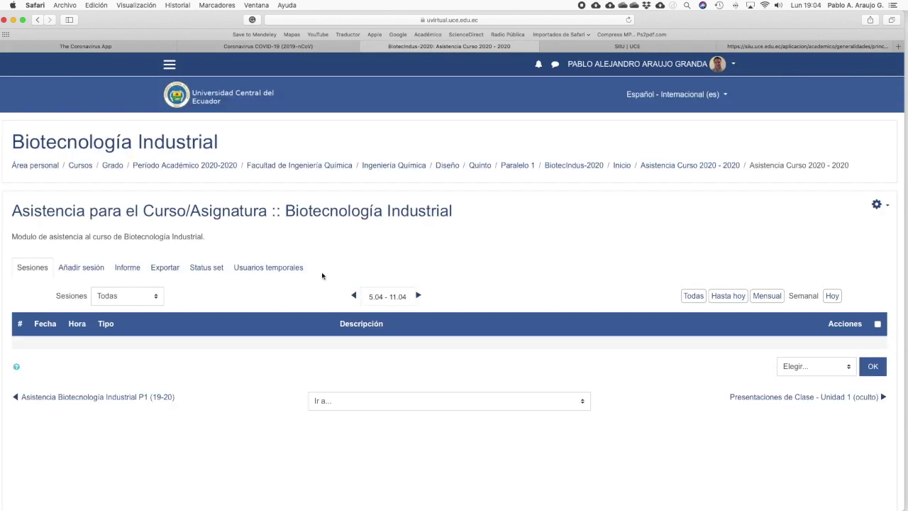
Start adding an attendance session of type Grupal for the group P1.1920.
left_click(81, 268)
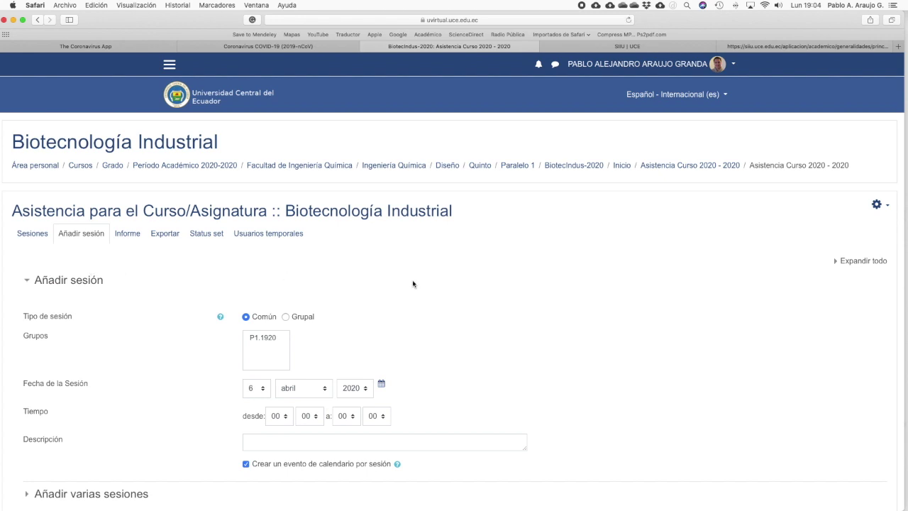
scroll(415, 282, "down", 3)
left_click(285, 213)
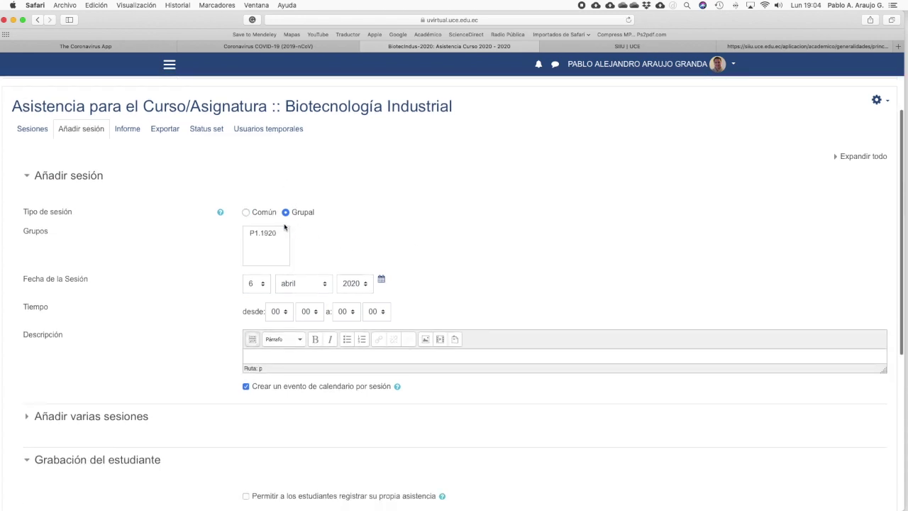
left_click(279, 236)
left_click(267, 235)
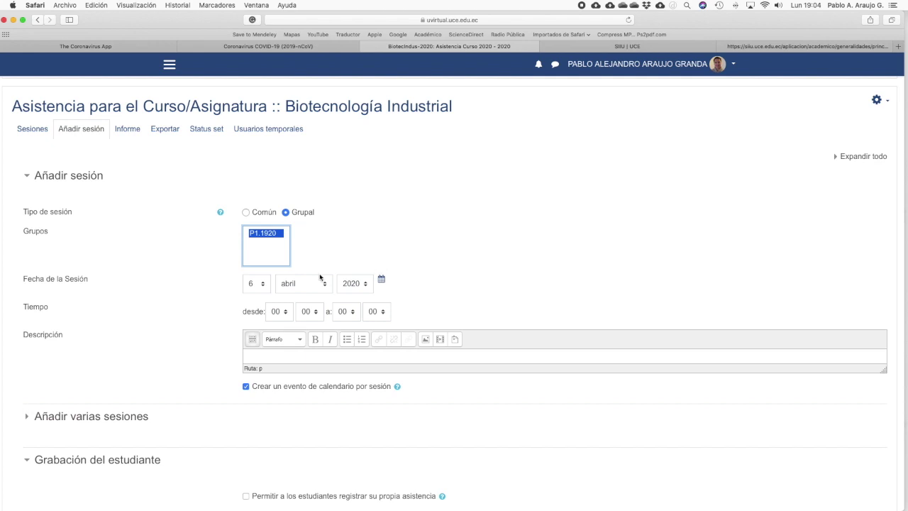
Set the session date to 4 mayo 2020.
left_click(264, 284)
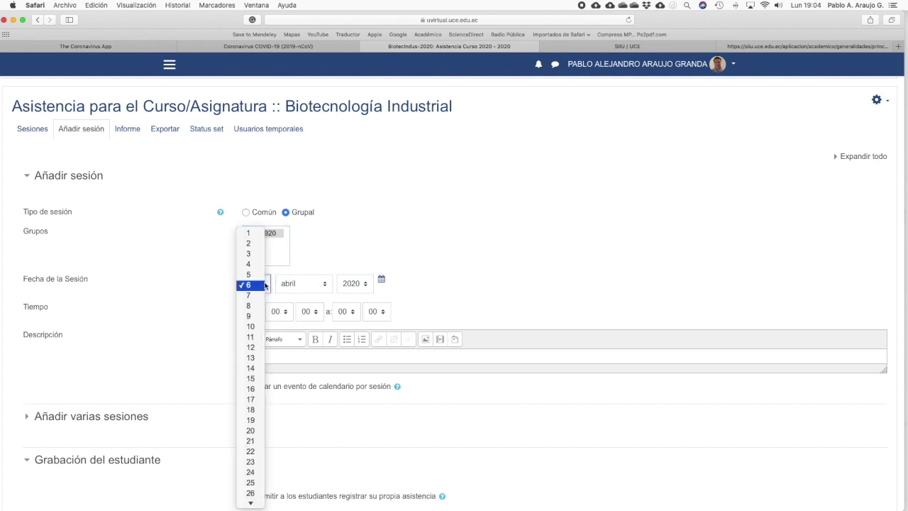
left_click(252, 264)
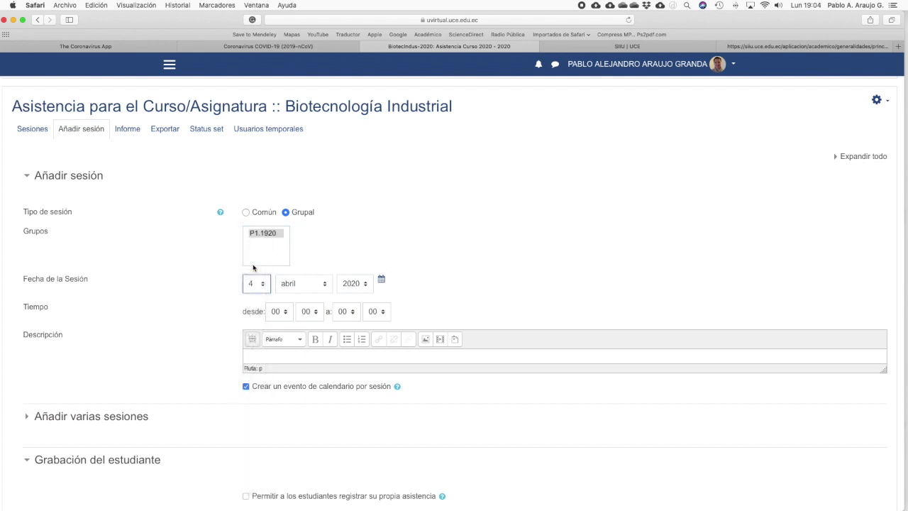
left_click(321, 286)
left_click(319, 295)
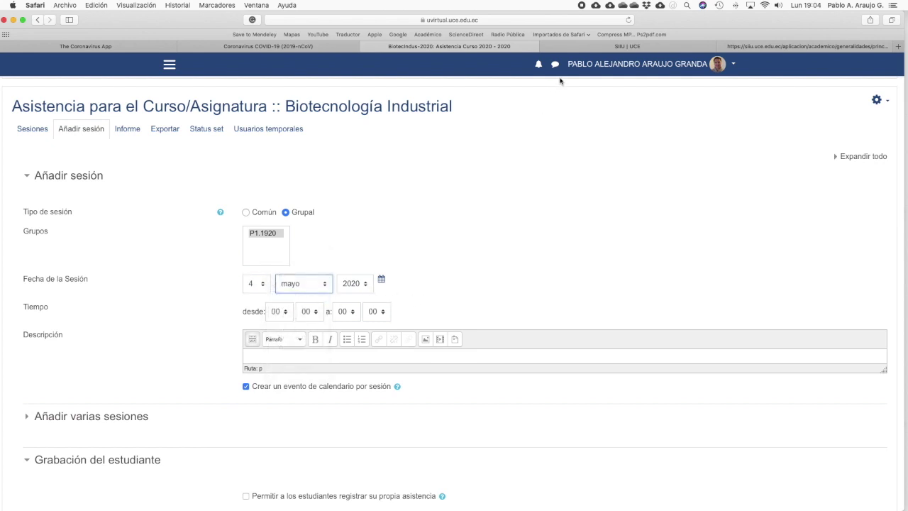
Check the Tuesday Biotecnología Industrial hours in the SIIU schedule, then set the session time from 14:00 to 16:00.
left_click(744, 49)
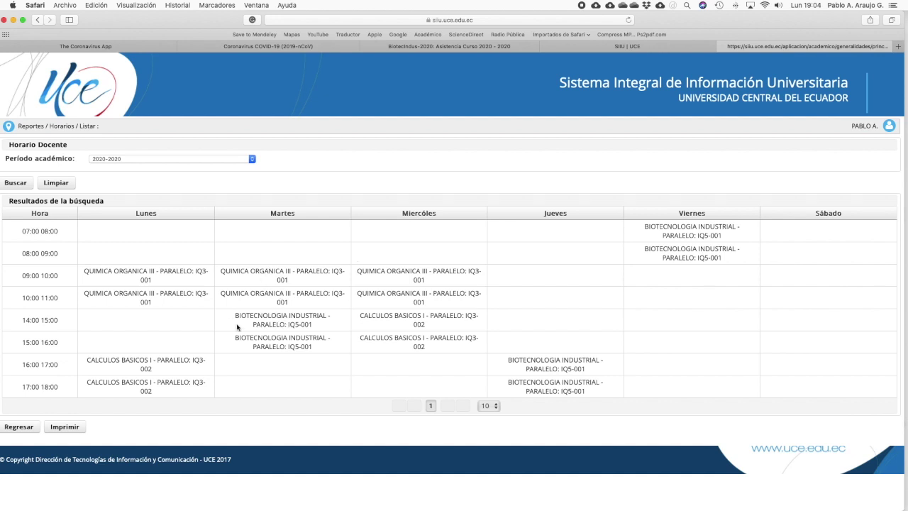
left_click(413, 47)
left_click(286, 313)
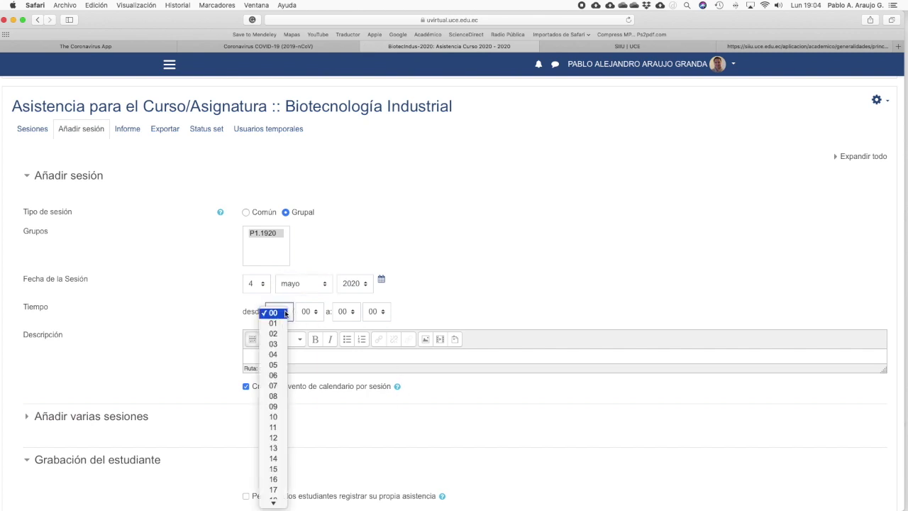
left_click(273, 458)
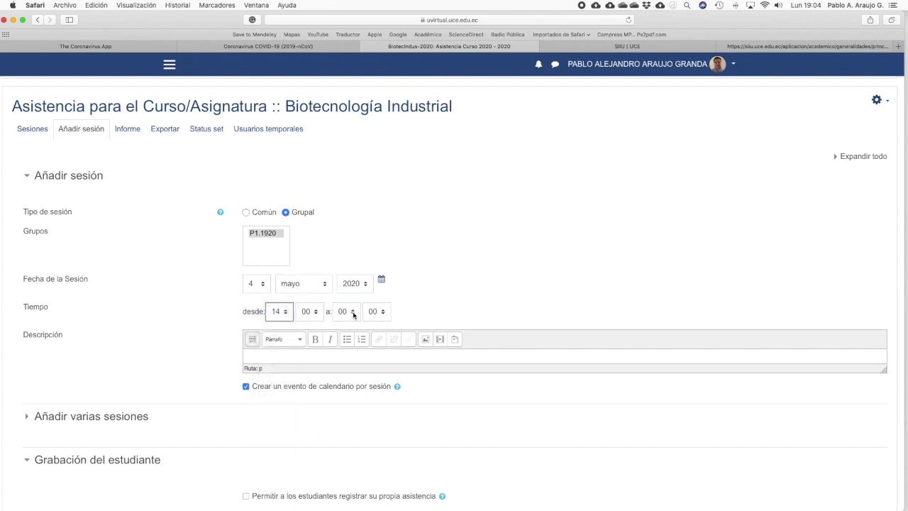
left_click(352, 312)
left_click(343, 480)
Enlarge the session description box and enter the description "Tema clase del día martes:".
left_click_drag(884, 370, 884, 395)
left_click(379, 365)
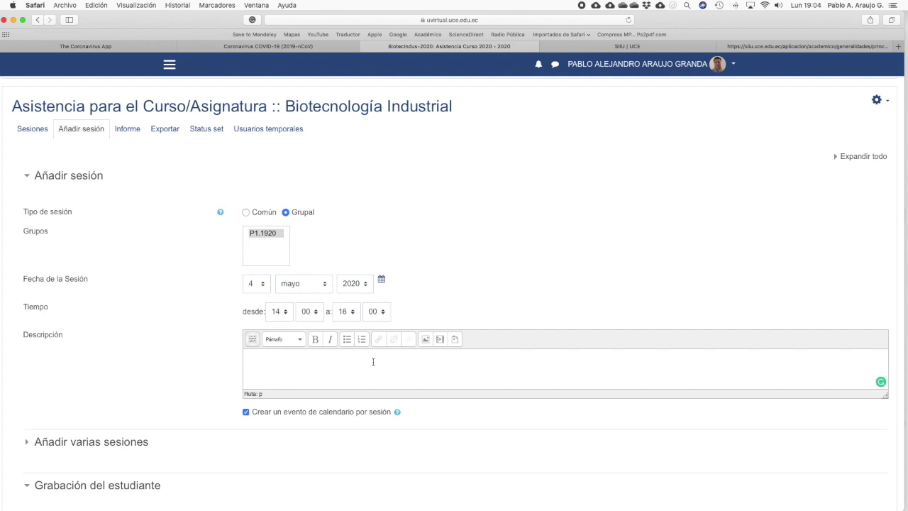
type("Tema clase del dia martes:")
Enable repeating the session under Añadir varias sesiones and choose Martes as the repeat day.
scroll(380, 356, "down", 4)
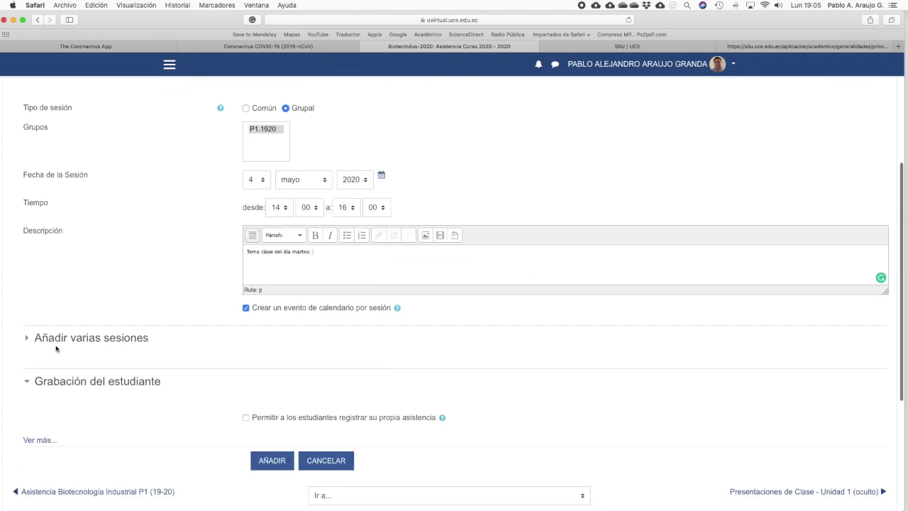
left_click(29, 340)
scroll(435, 338, "down", 1)
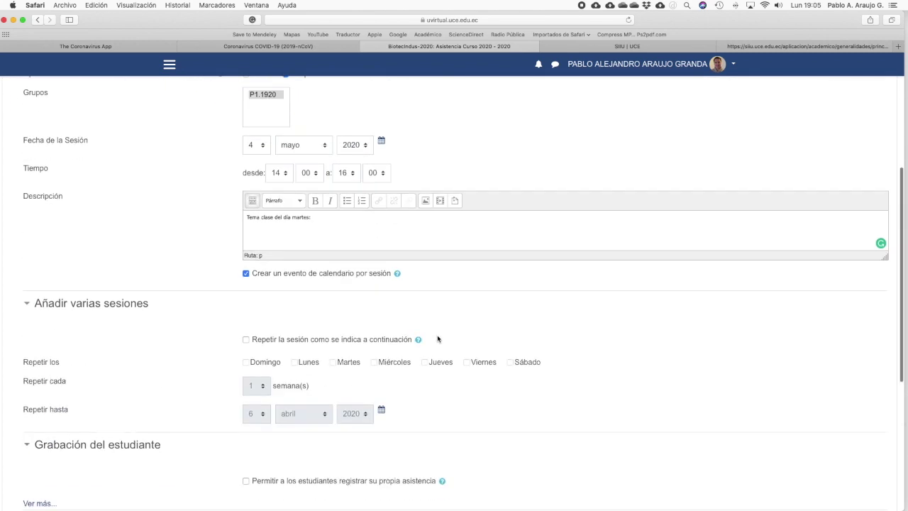
left_click(246, 340)
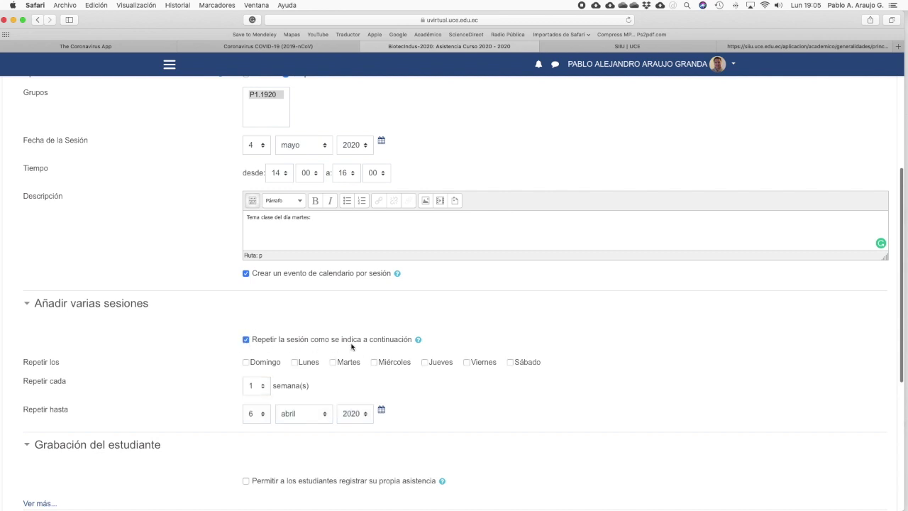
left_click(333, 363)
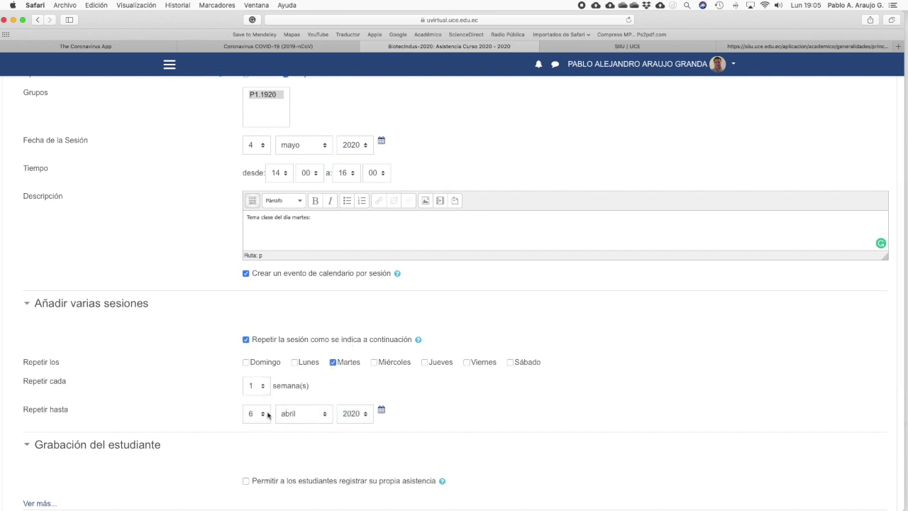
Consult the semester end date in the academic calendar PDF, set Repetir hasta to 21 agosto 2020, and add the Tuesday sessions.
key("super+Tab")
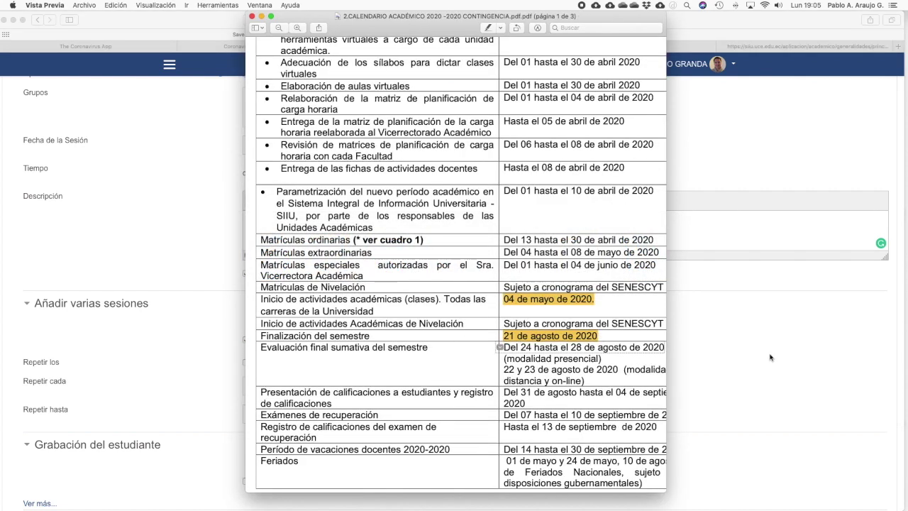
left_click(740, 348)
left_click(264, 417)
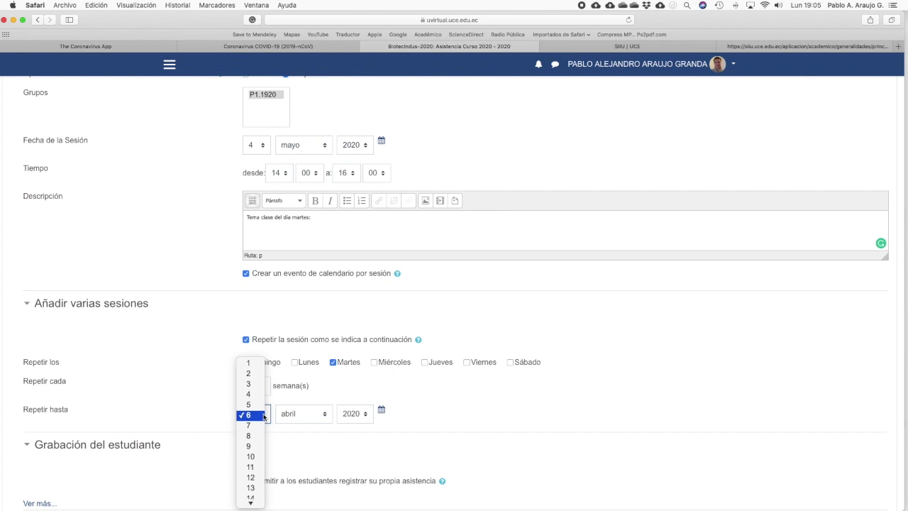
left_click(260, 401)
left_click(325, 414)
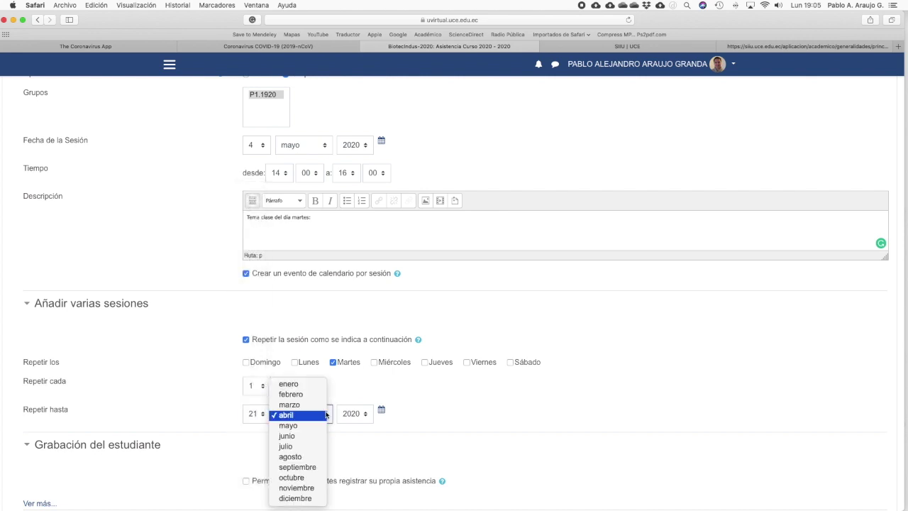
left_click(316, 456)
scroll(448, 420, "down", 3)
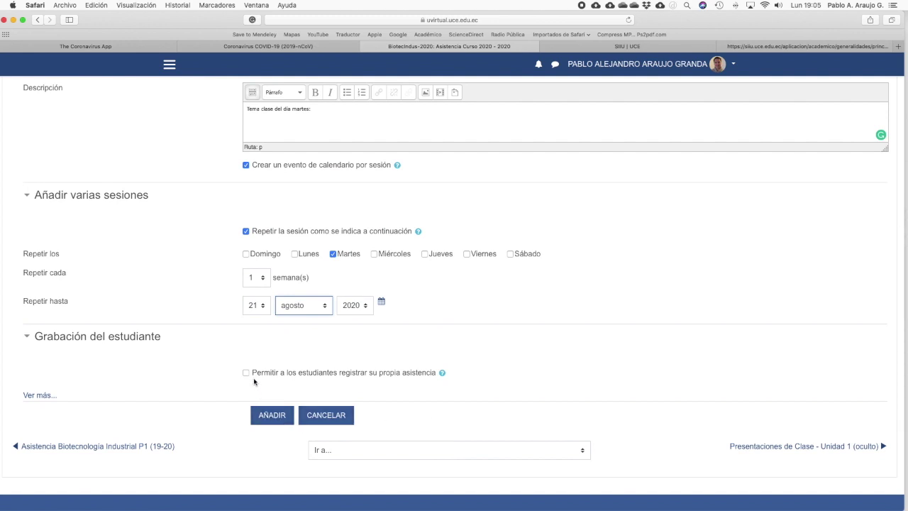
left_click(266, 415)
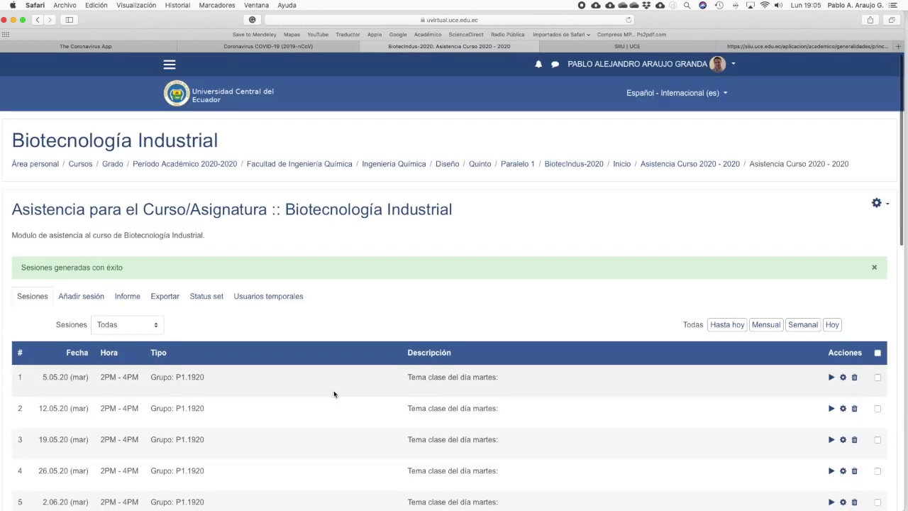
Review the list of generated Tuesday sessions from the first date to the last.
scroll(334, 393, "down", 3)
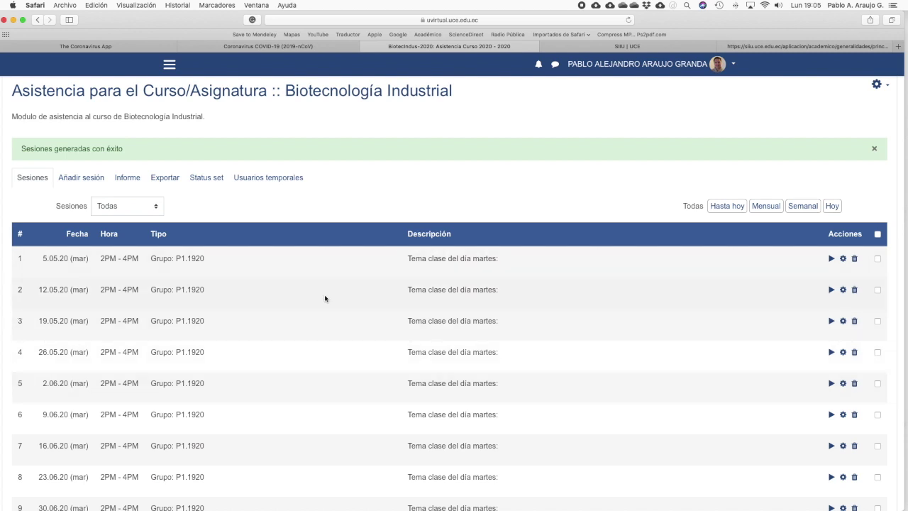
scroll(325, 298, "down", 10)
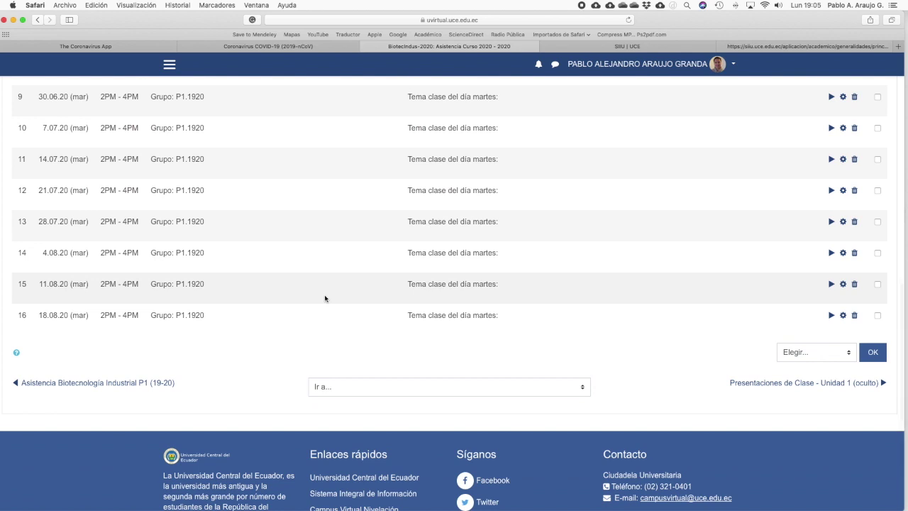
scroll(288, 319, "up", 8)
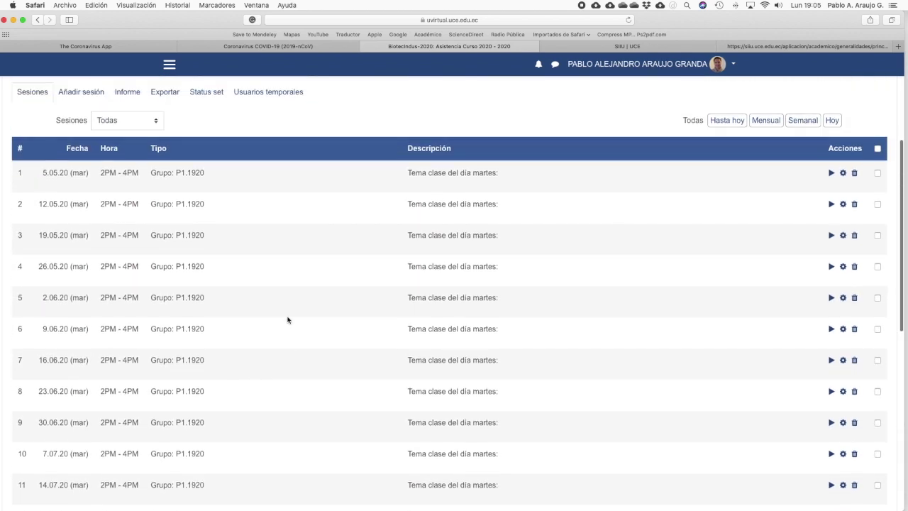
scroll(287, 319, "down", 4)
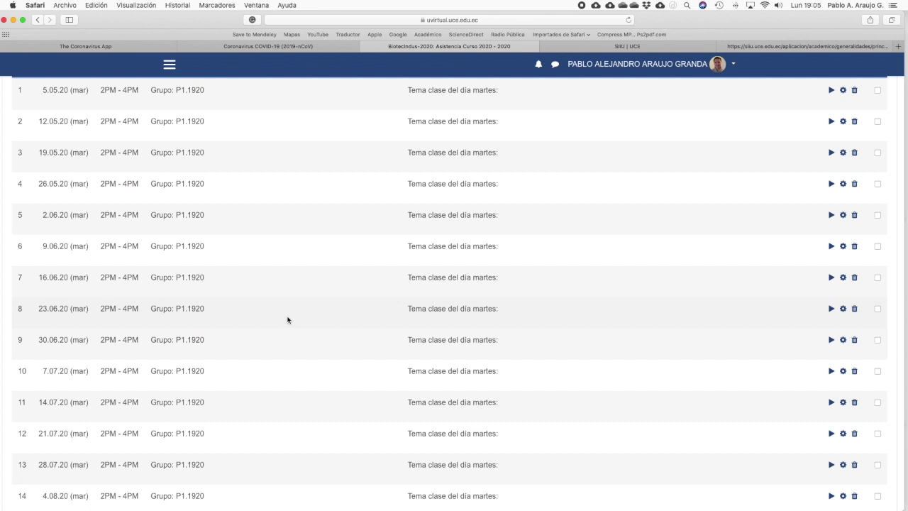
scroll(287, 319, "up", 2)
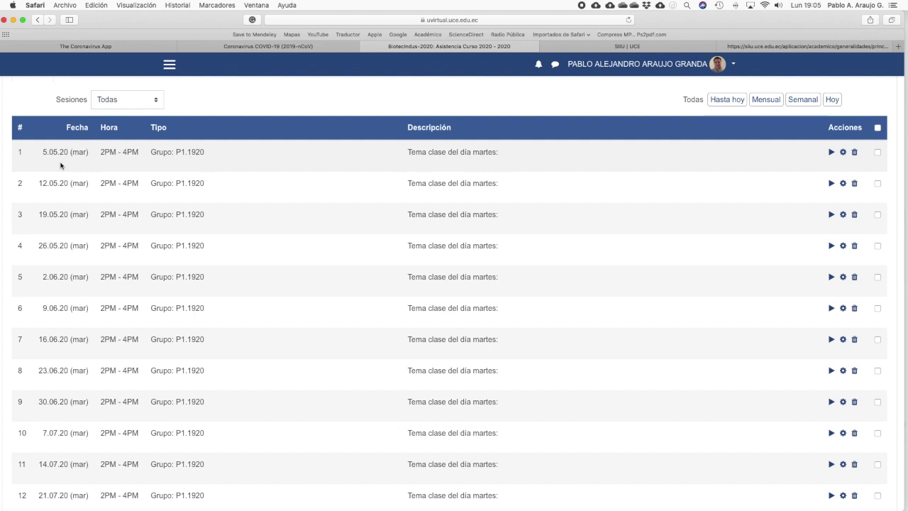
scroll(70, 165, "down", 10)
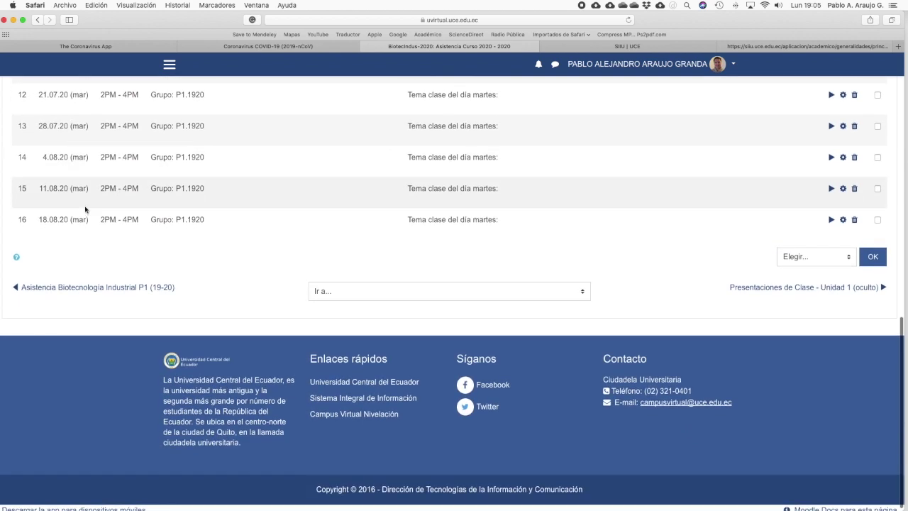
scroll(312, 249, "up", 10)
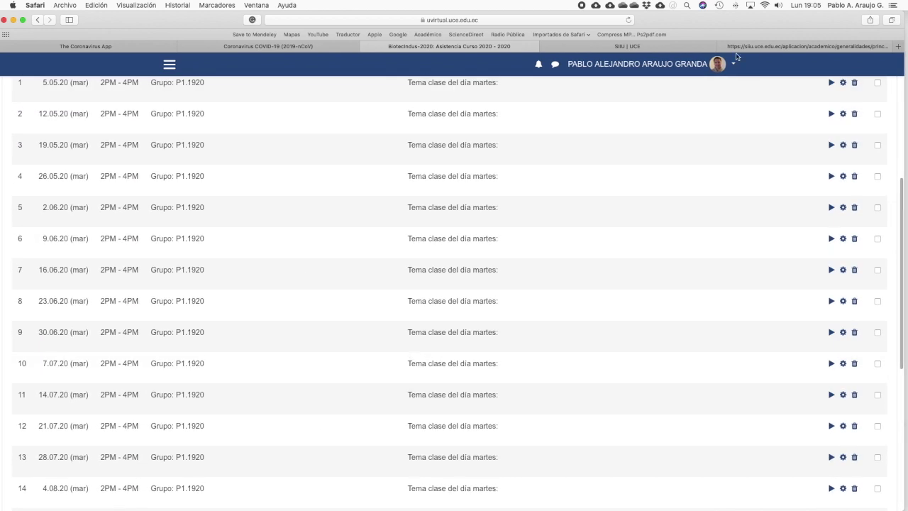
Check the Thursday class hours in the SIIU schedule, then start another attendance session of type Grupal for group P1.1920.
left_click(752, 47)
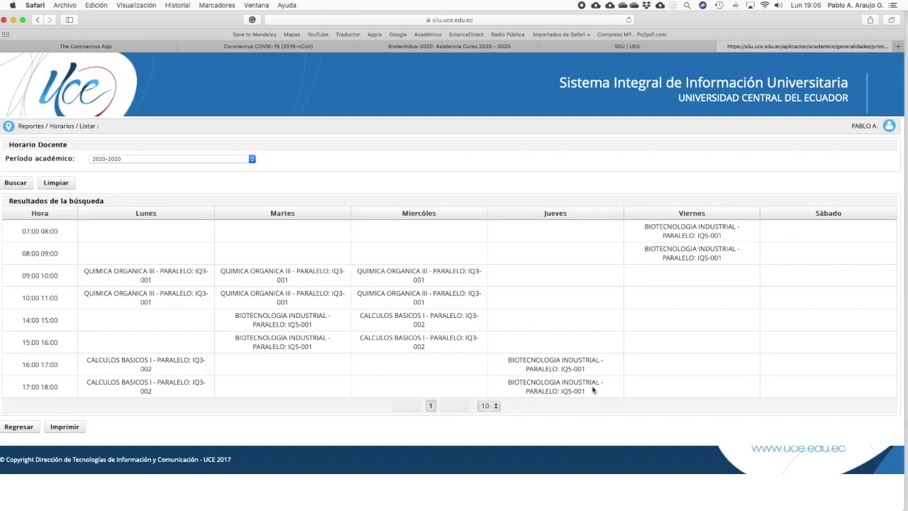
left_click(425, 46)
scroll(237, 238, "up", 5)
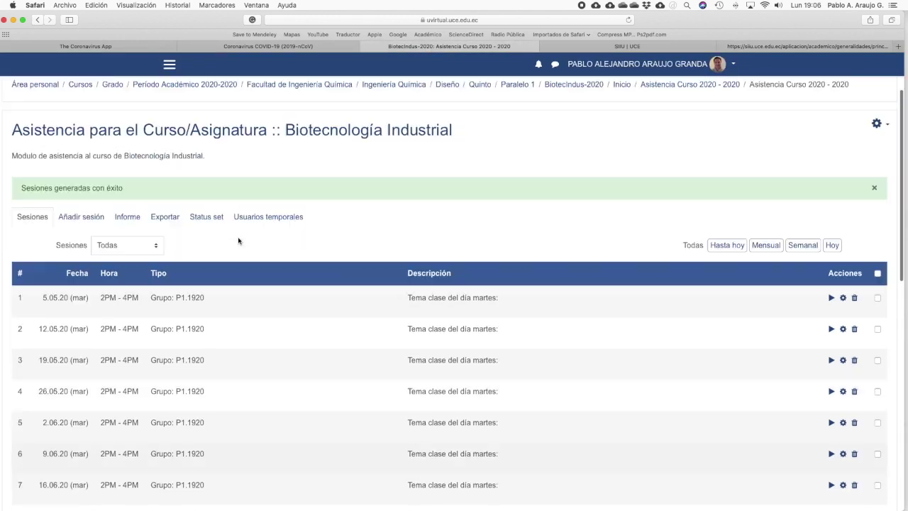
left_click(102, 248)
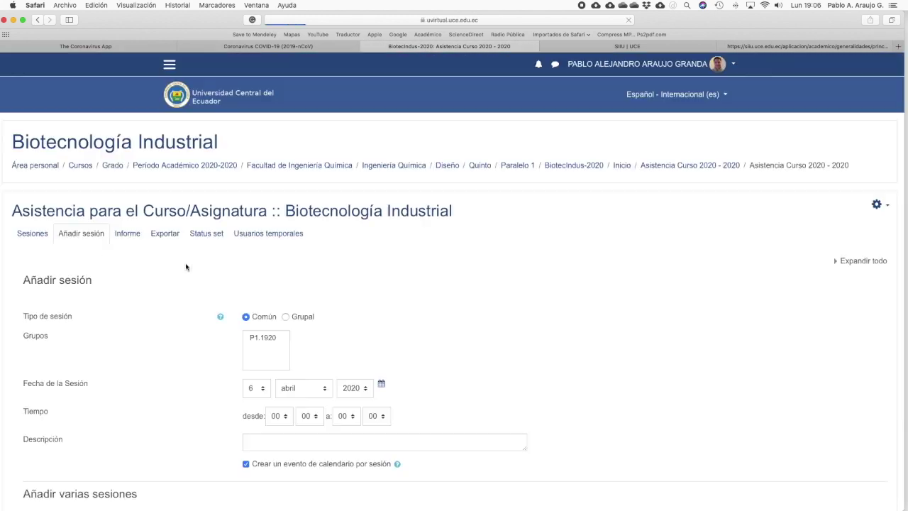
scroll(475, 316, "down", 3)
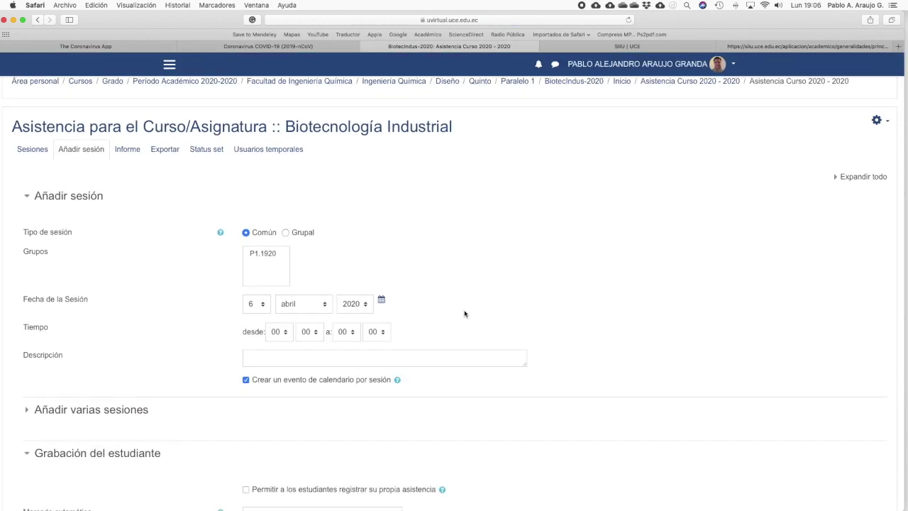
left_click(285, 227)
left_click(264, 250)
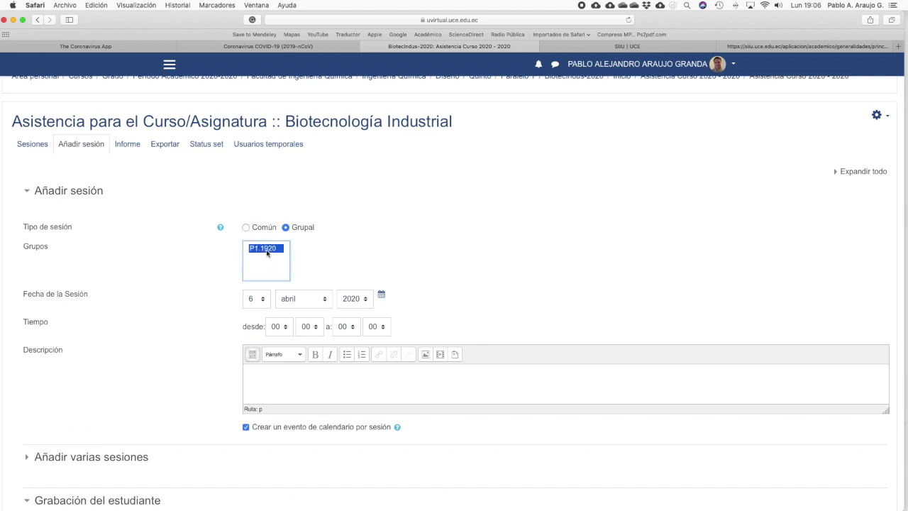
Set the new session's date to 4 mayo 2020.
scroll(486, 264, "down", 3)
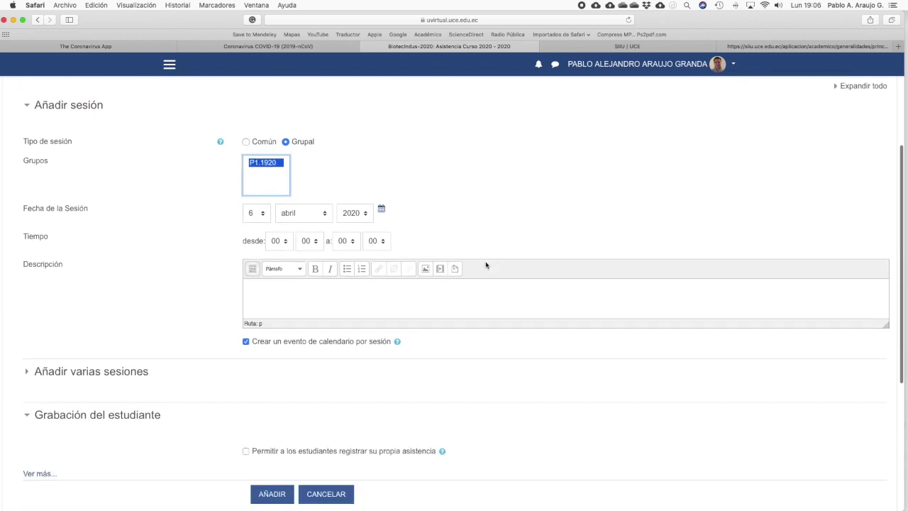
left_click(264, 214)
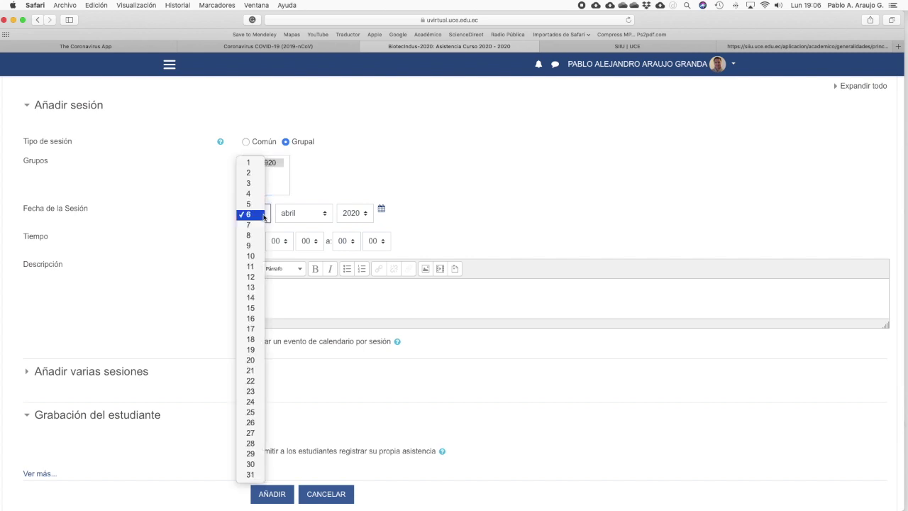
left_click(248, 193)
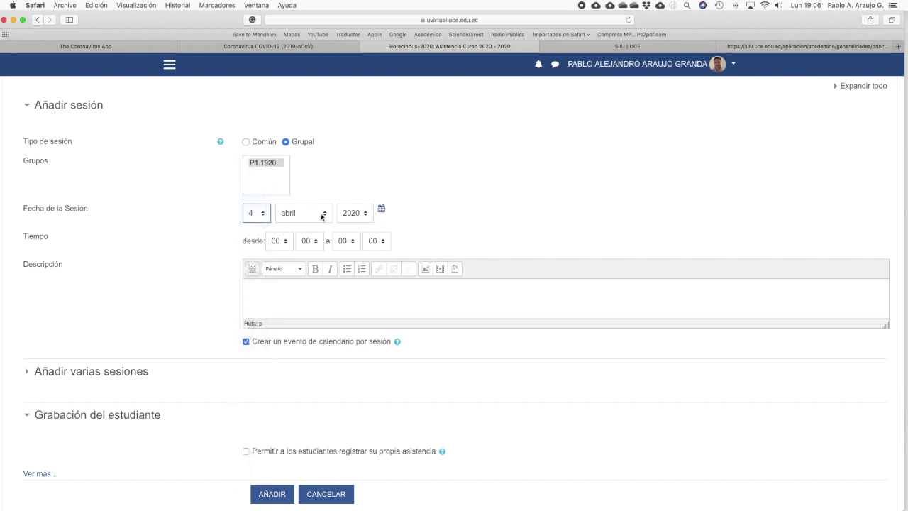
left_click(326, 215)
left_click(405, 228)
Set the session time from 16:00 to 18:00 and enter the description "Team de la clase del día Jueves:".
left_click(285, 246)
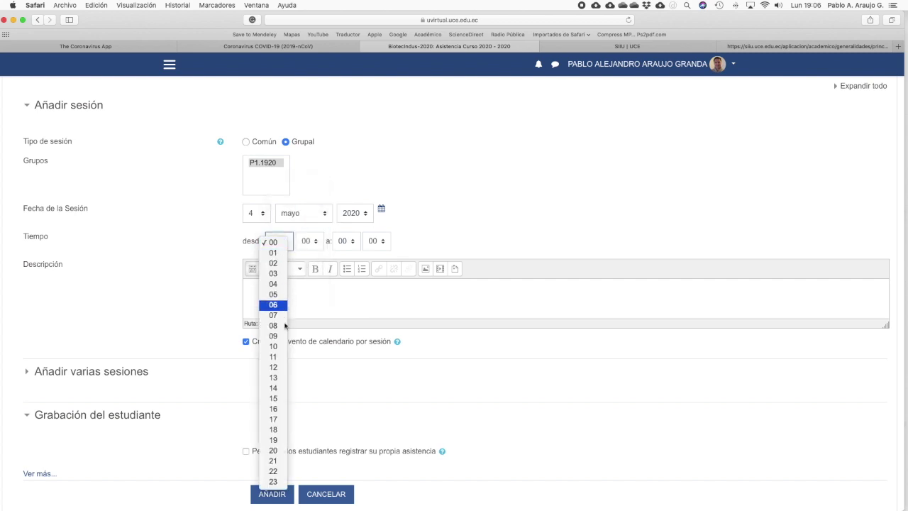
left_click(273, 410)
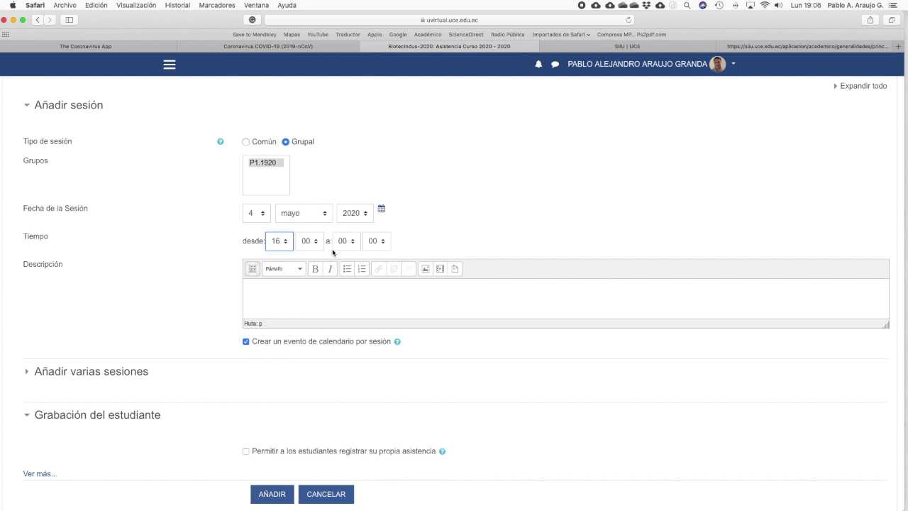
left_click(353, 246)
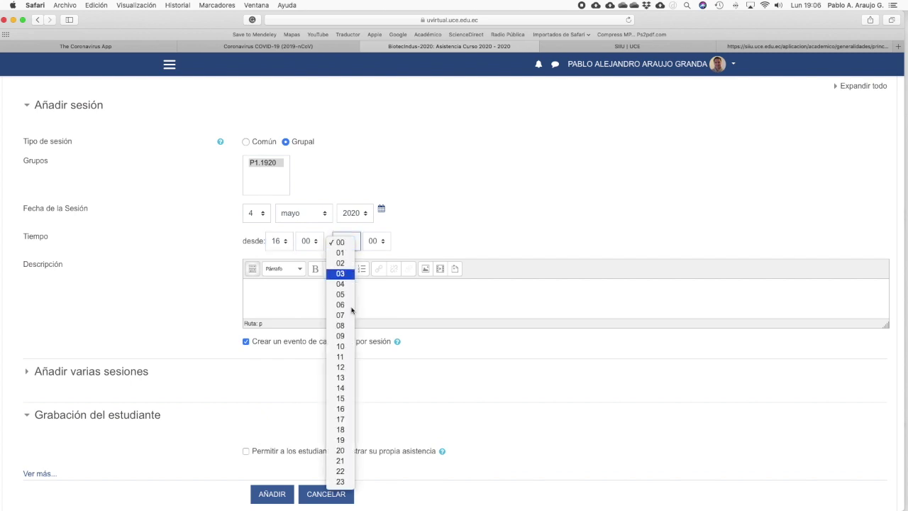
left_click(350, 432)
left_click(287, 291)
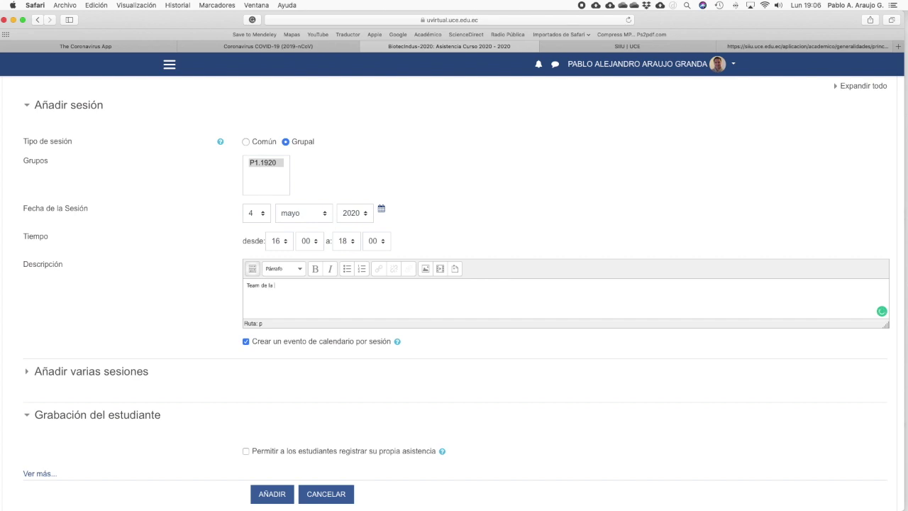
type("Team de la clase del dia Jueves:")
Enable repeating the session under Añadir varias sesiones, with Jueves as the repeat day.
left_click(27, 372)
scroll(295, 357, "down", 2)
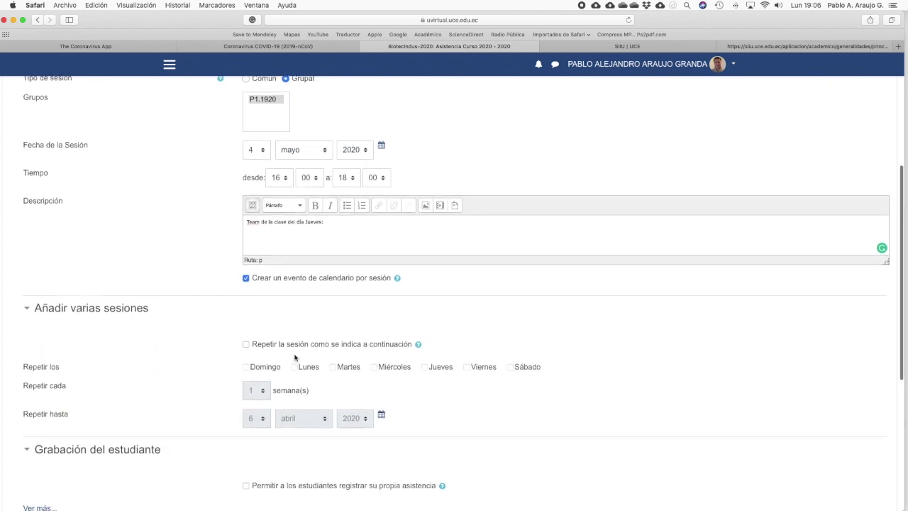
left_click(246, 345)
left_click(424, 367)
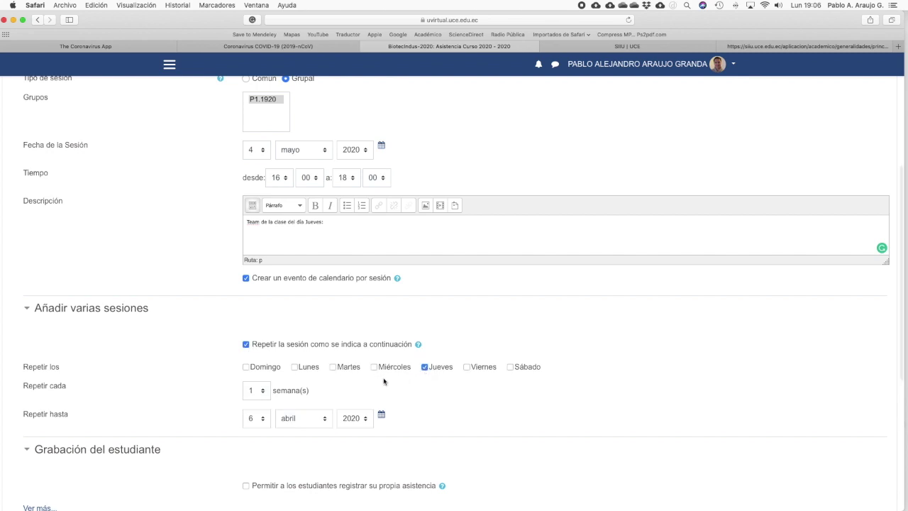
Set the repetition end date to 21 agosto 2020 and generate the Thursday sessions.
left_click(269, 419)
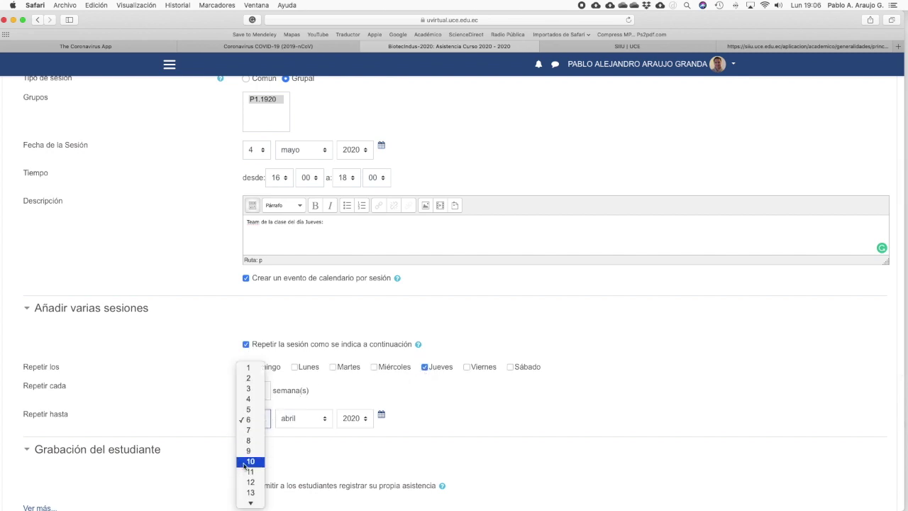
left_click(250, 396)
left_click(327, 421)
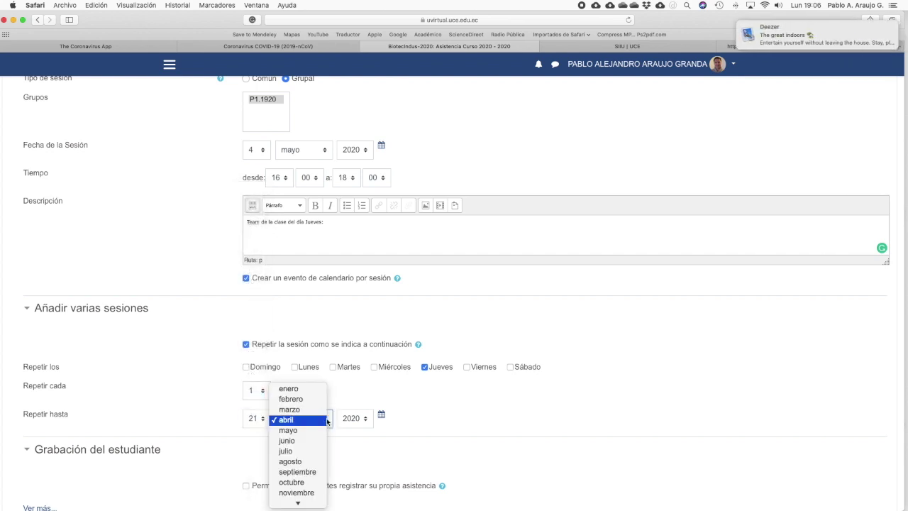
left_click(307, 462)
scroll(440, 422, "down", 4)
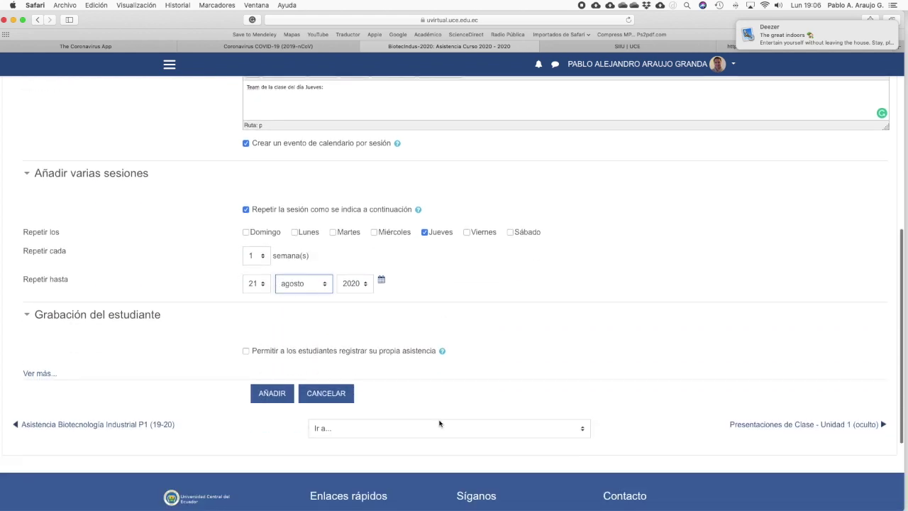
left_click(279, 398)
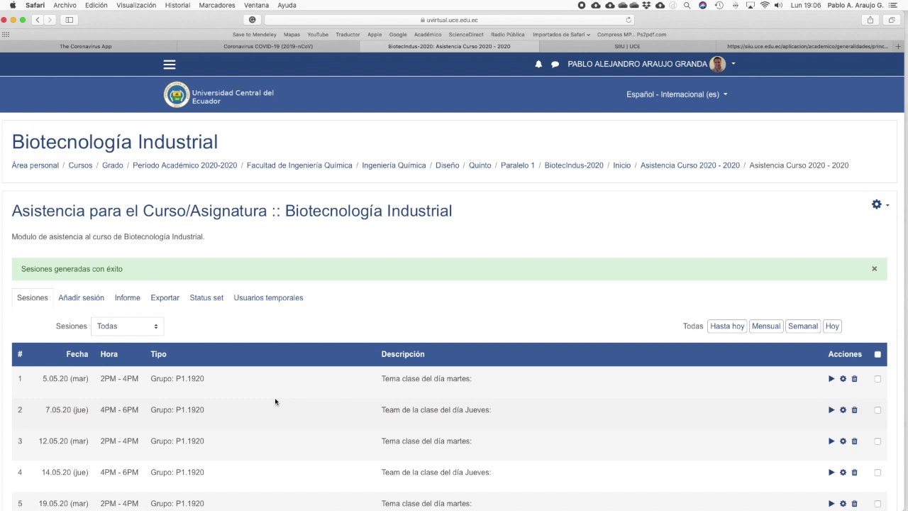
Check the Friday class hours in the SIIU schedule, then start another Grupal attendance session for group P1.1920.
scroll(307, 374, "down", 4)
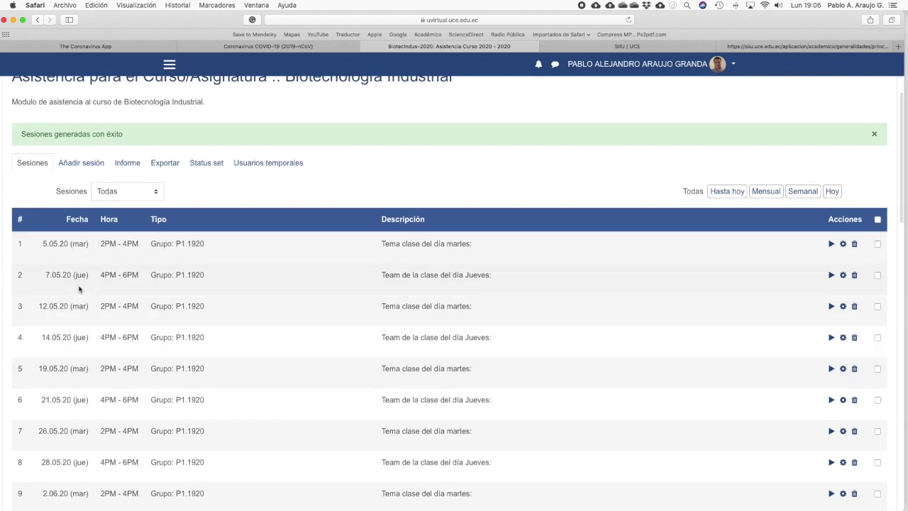
left_click(741, 46)
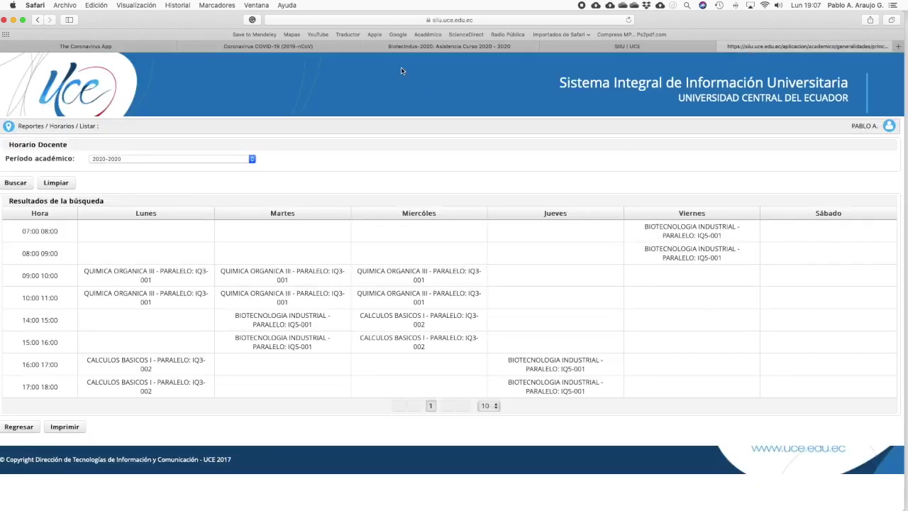
left_click(419, 47)
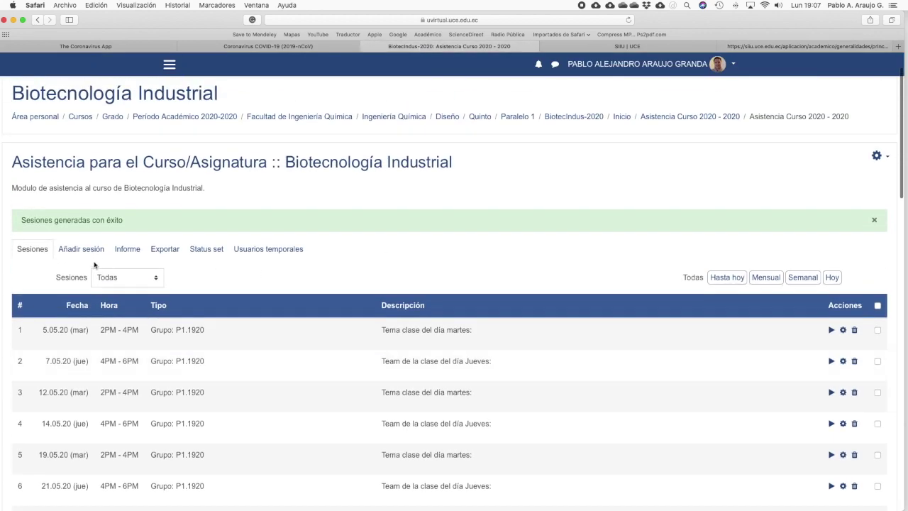
left_click(84, 249)
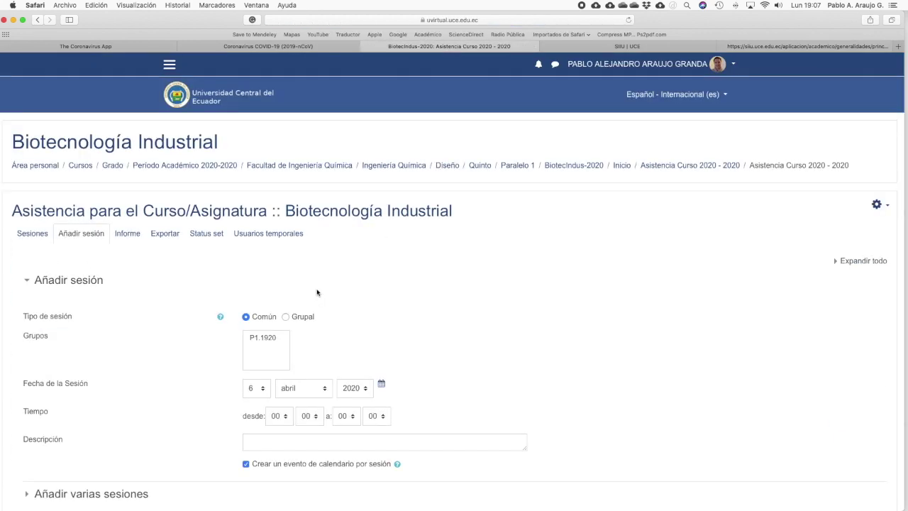
scroll(317, 292, "down", 2)
left_click(286, 244)
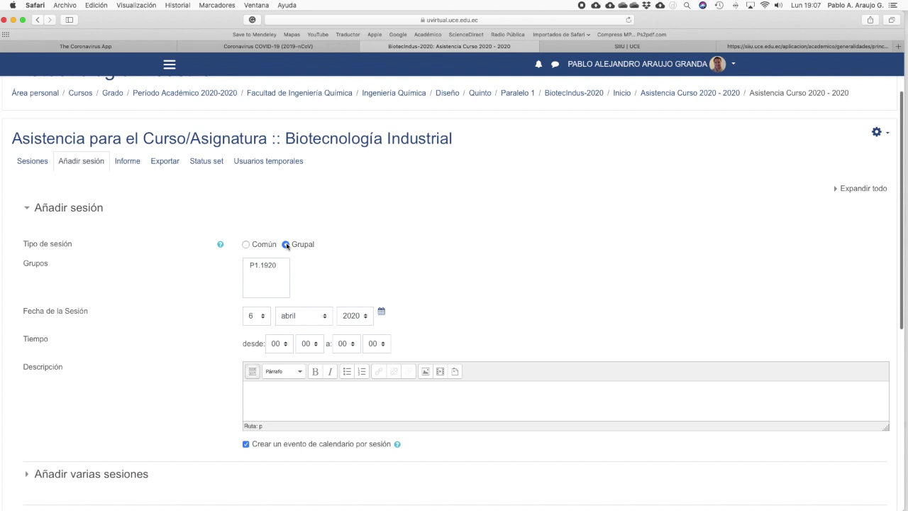
left_click(266, 268)
Set the new session's date to 4 mayo 2020 and its time from 07:00 to 09:00.
left_click(260, 318)
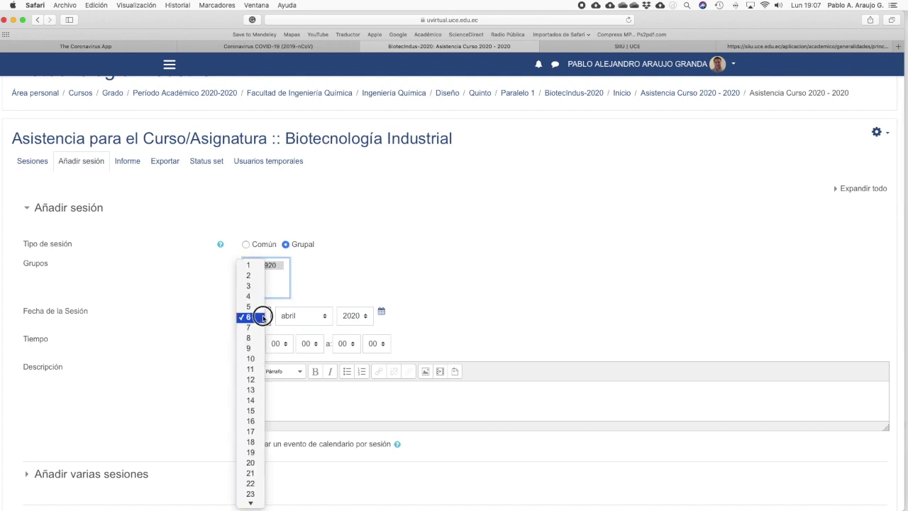
left_click(248, 296)
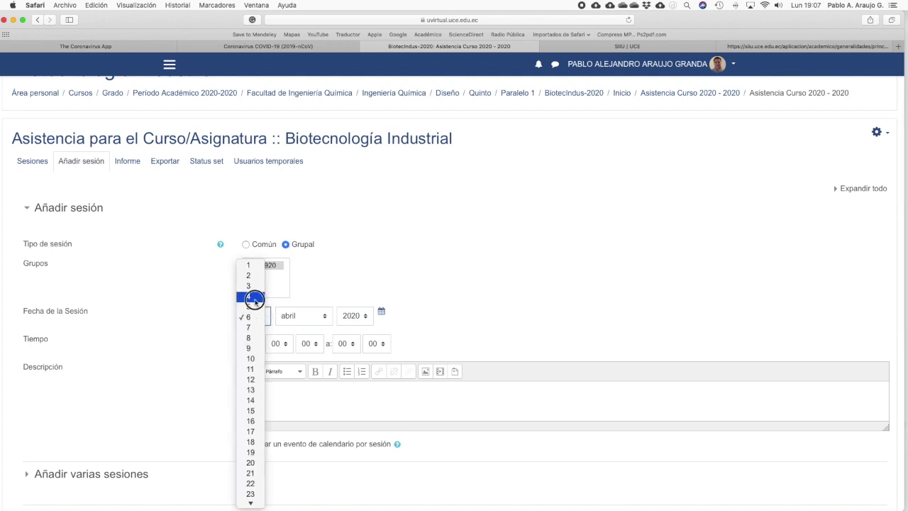
left_click(325, 316)
left_click(321, 327)
left_click(282, 346)
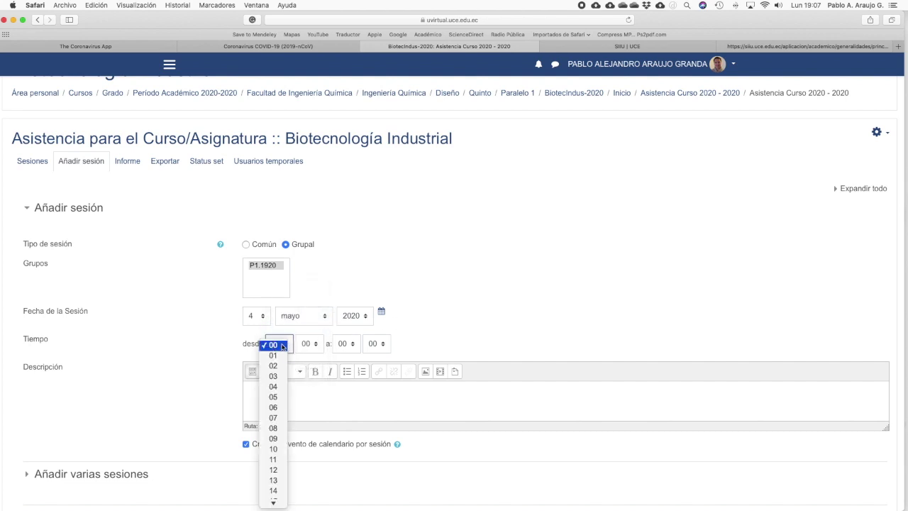
left_click(274, 418)
left_click(350, 346)
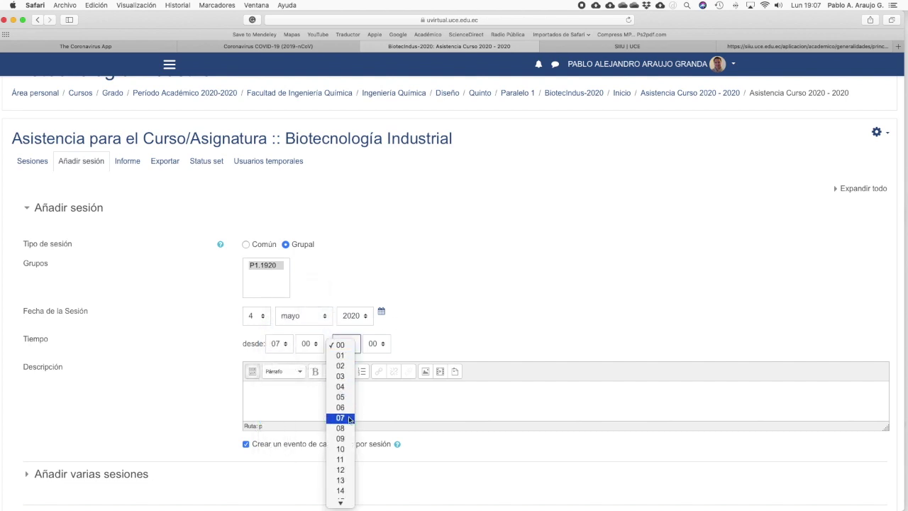
left_click(335, 434)
Enter "Práctica de Laboratorio (viernes):" as the session description.
left_click(274, 391)
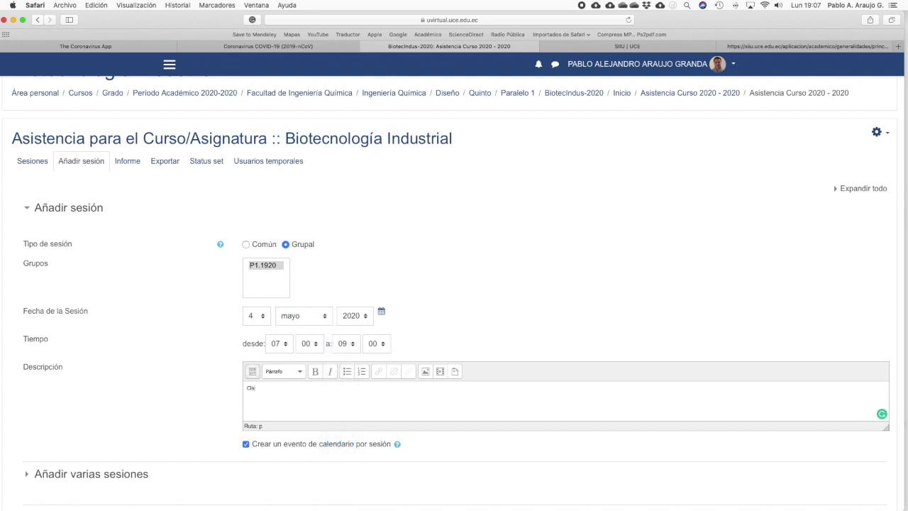
type("Clase del viernes")
key("BackSpace")
key("BackSpace")
Enable repeating the session under Añadir varias sesiones, with Viernes as the repeat day.
scroll(454, 284, "down", 3)
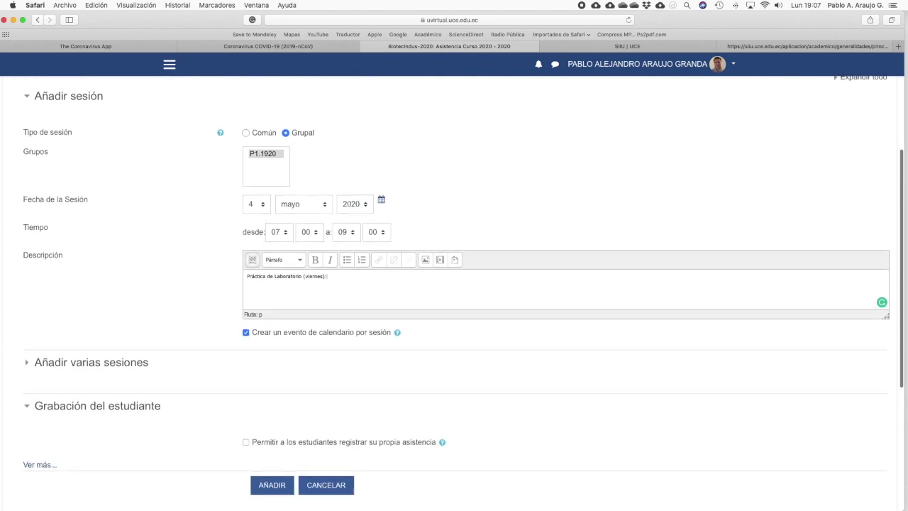
left_click(26, 363)
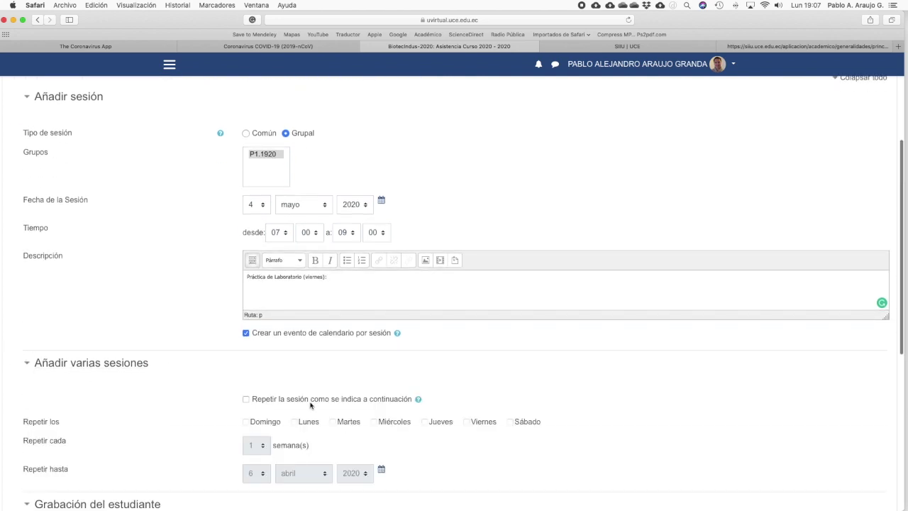
left_click(246, 399)
scroll(377, 387, "down", 1)
scroll(377, 387, "down", 1)
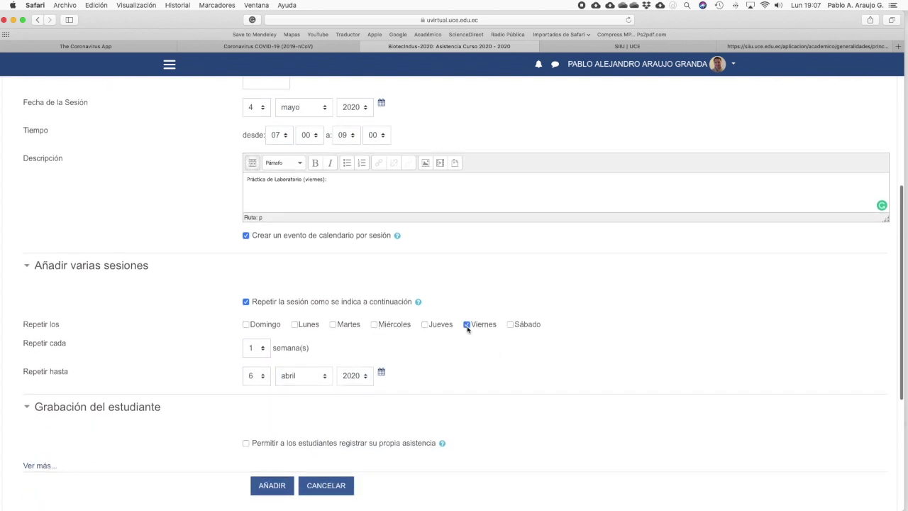
Set the repetition end date to 21 agosto 2020 and generate the Friday sessions.
left_click(256, 376)
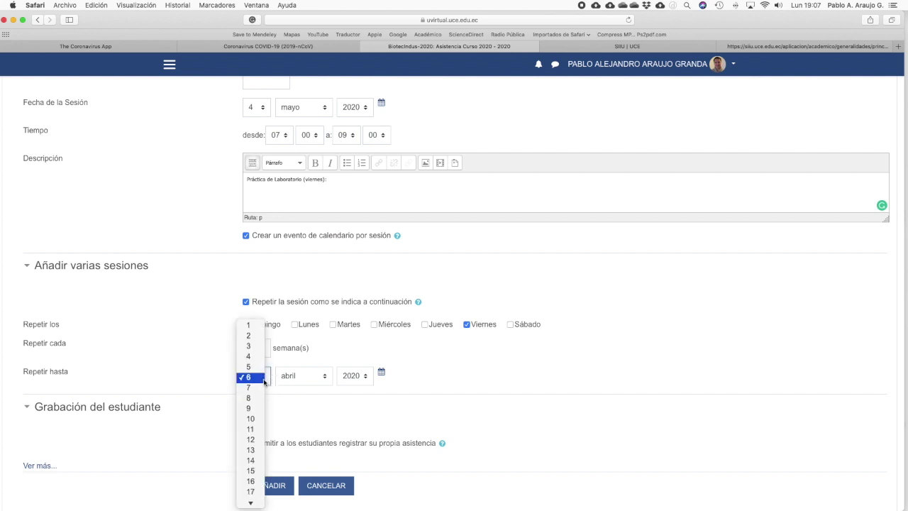
left_click(253, 395)
left_click(325, 376)
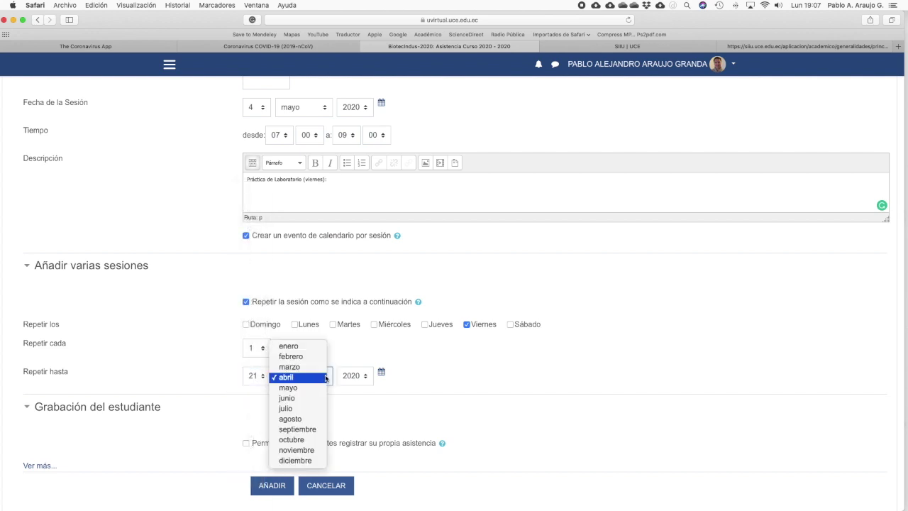
left_click(301, 418)
scroll(449, 380, "down", 1)
scroll(449, 380, "down", 5)
left_click(277, 361)
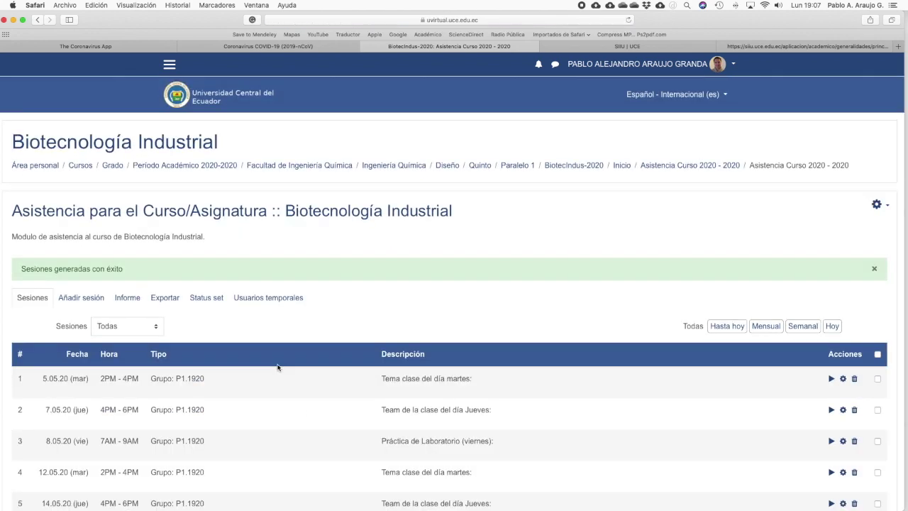
Review the combined list of Tuesday, Thursday and Friday sessions from the first date to the last.
scroll(290, 357, "down", 3)
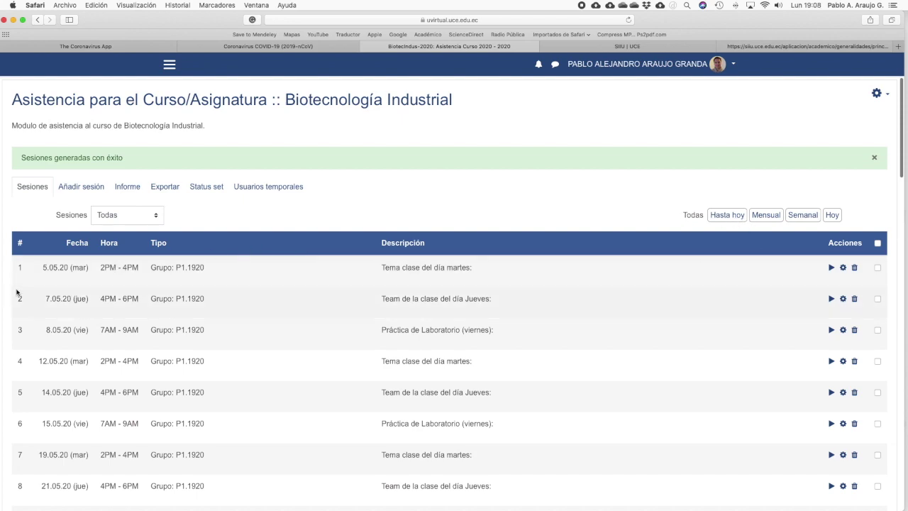
scroll(213, 300, "down", 20)
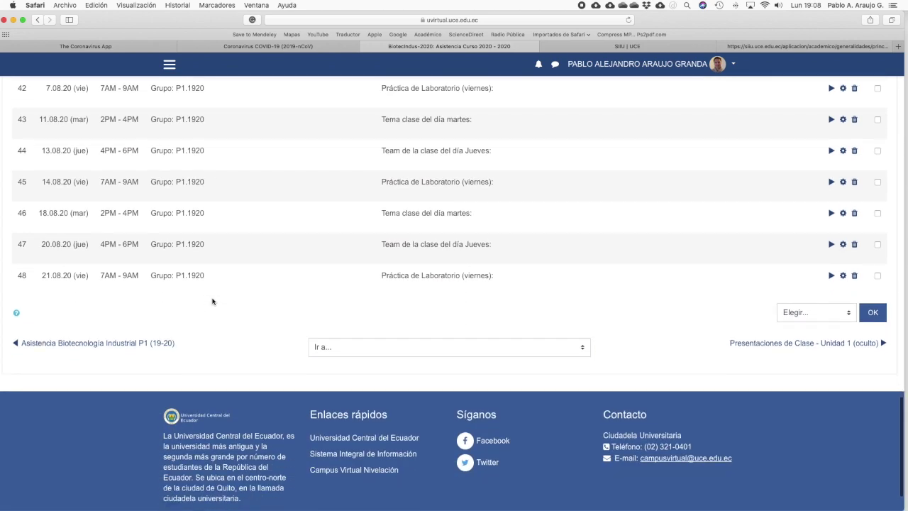
scroll(274, 295, "up", 15)
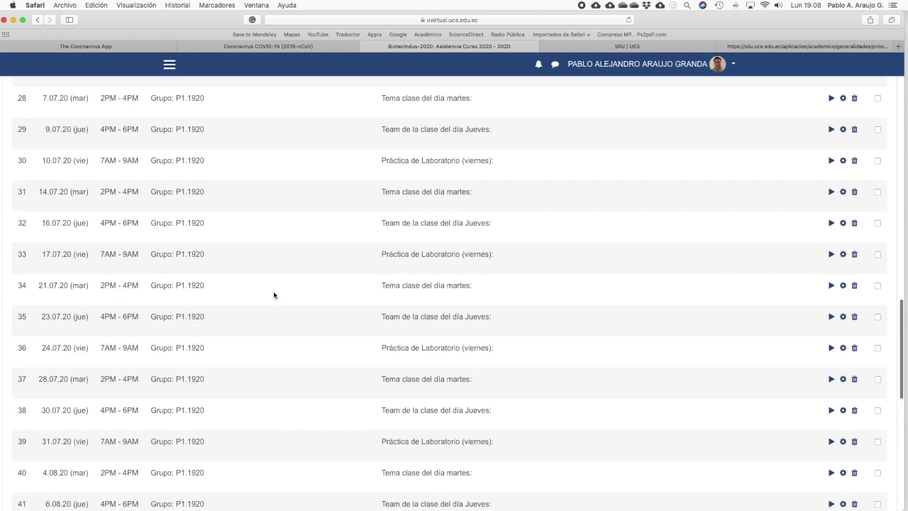
scroll(274, 295, "up", 10)
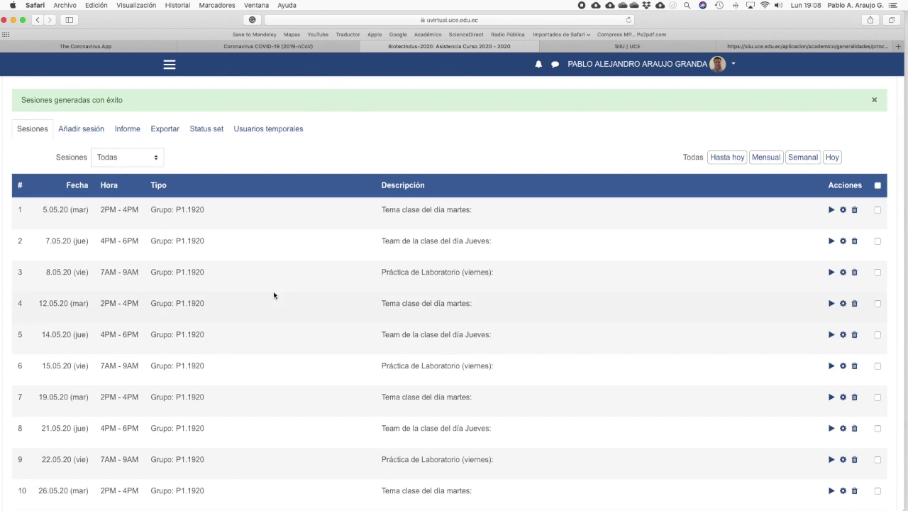
Show the sessions by month and review those of mayo.
left_click(774, 159)
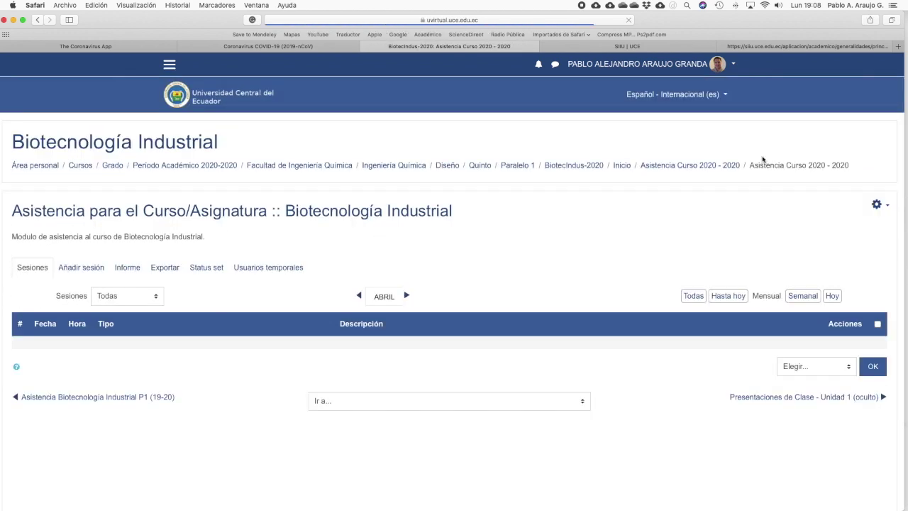
left_click(407, 295)
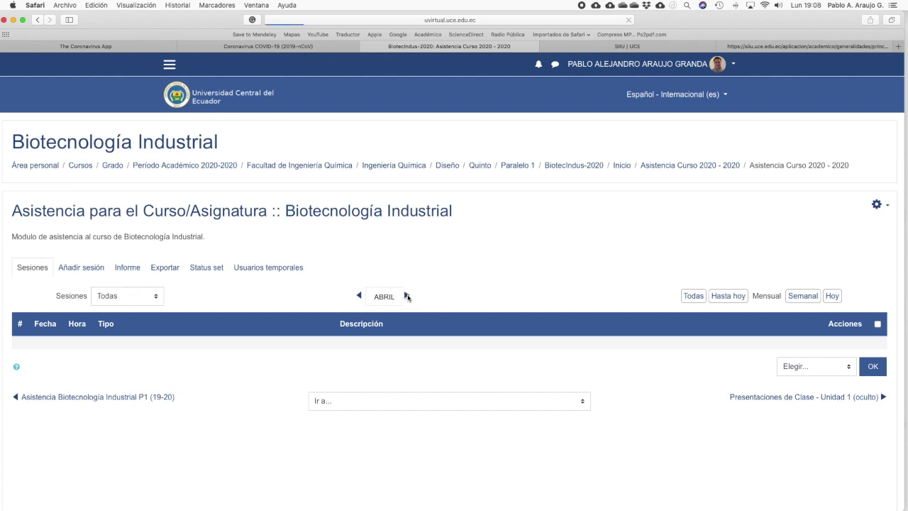
scroll(555, 330, "down", 1)
scroll(555, 330, "down", 5)
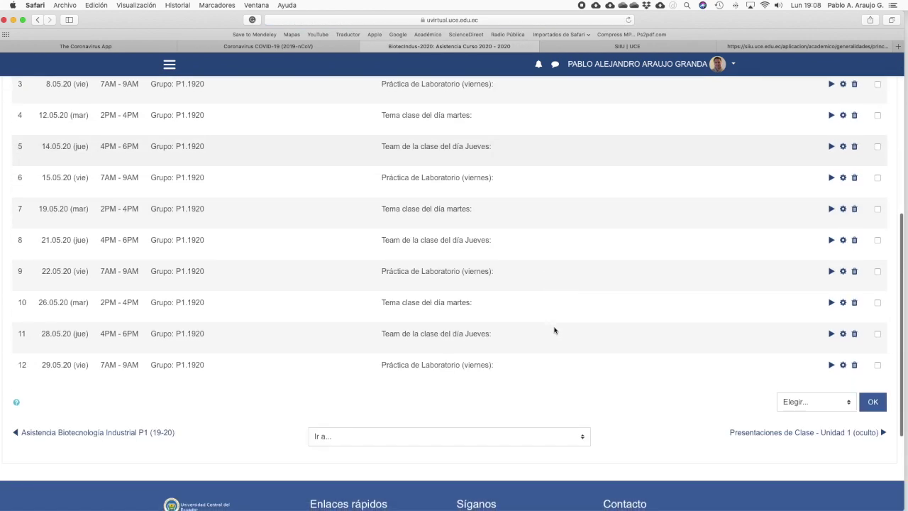
scroll(555, 330, "up", 3)
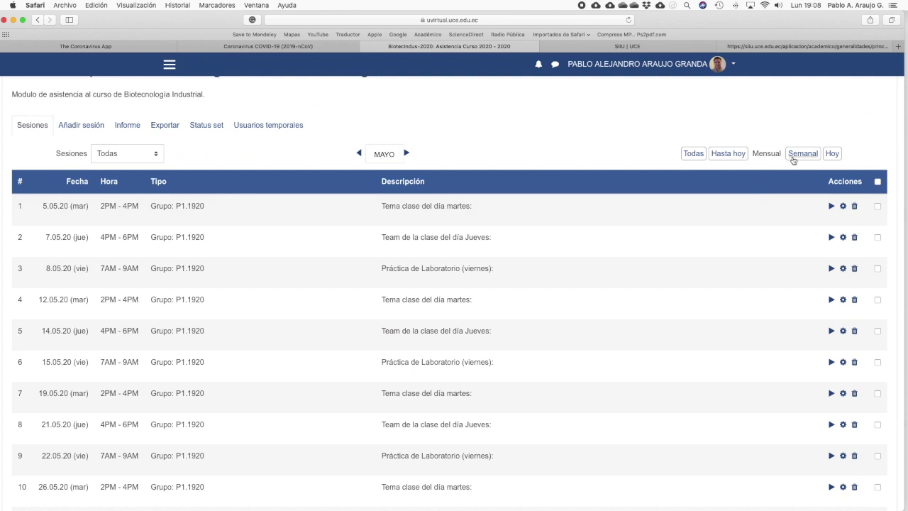
Show the sessions by week and review the week 3.05 - 9.05.
left_click(796, 154)
left_click(419, 295)
scroll(345, 317, "down", 3)
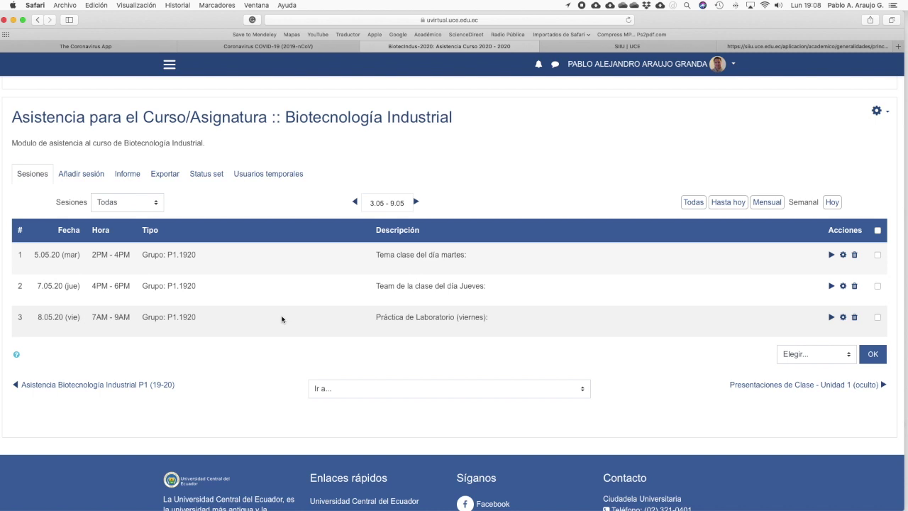
Show all sessions again and look through the whole list down to the end.
left_click(694, 202)
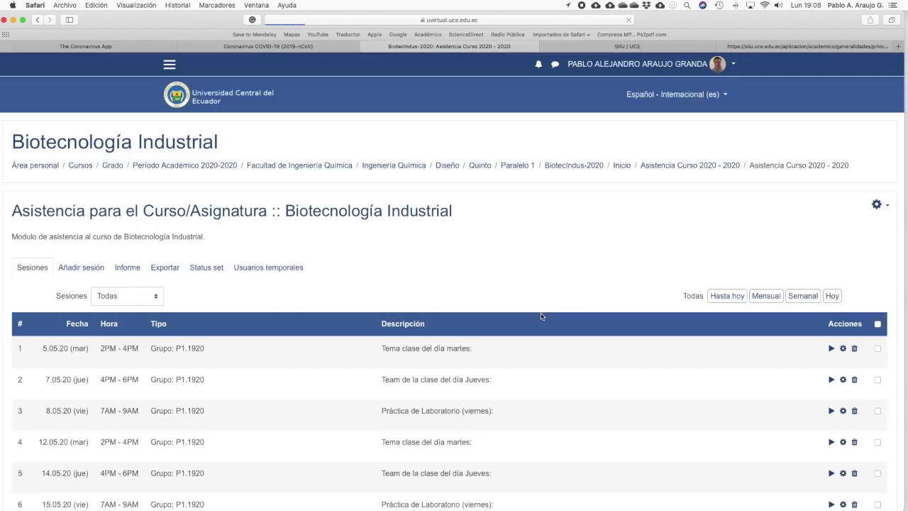
scroll(352, 296, "down", 10)
scroll(351, 295, "down", 10)
scroll(352, 296, "down", 3)
scroll(352, 296, "up", 8)
scroll(352, 296, "up", 10)
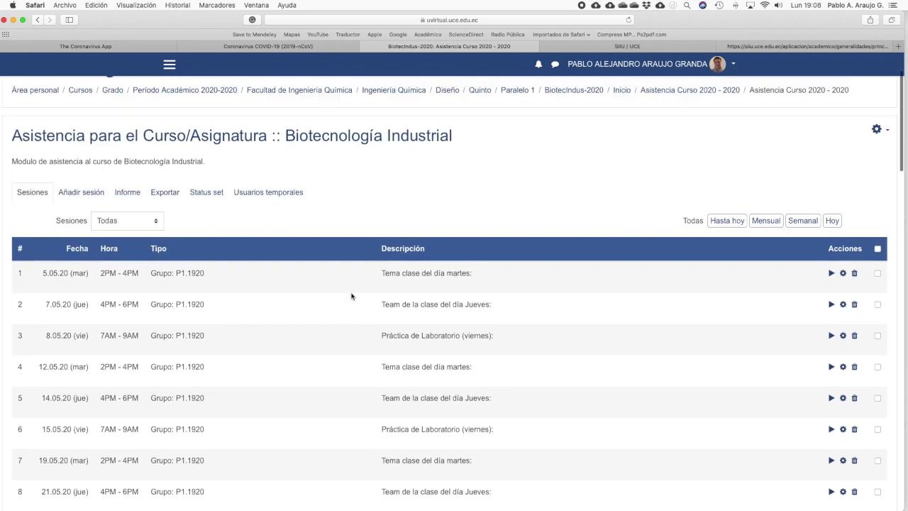
scroll(351, 296, "up", 2)
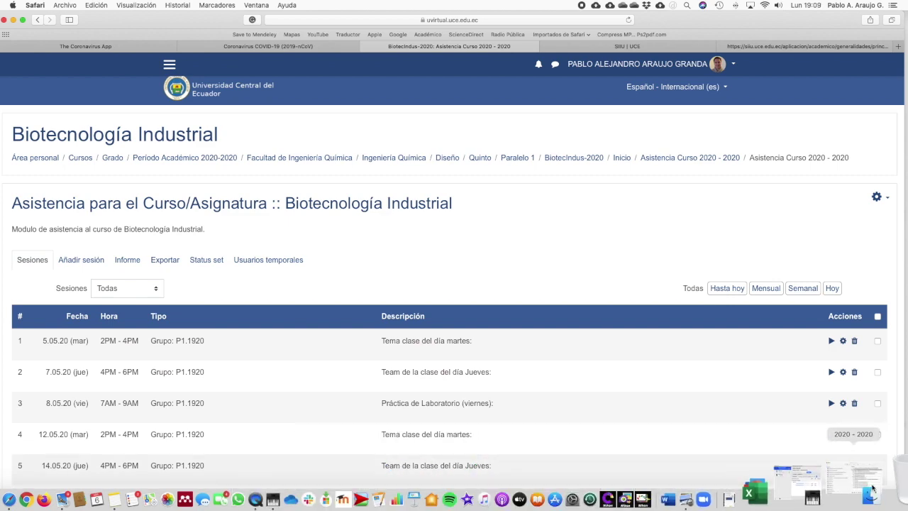
Switch to Preview to review the semester dates in the academic calendar PDF, then check today's date and return to Safari.
key("super+Tab")
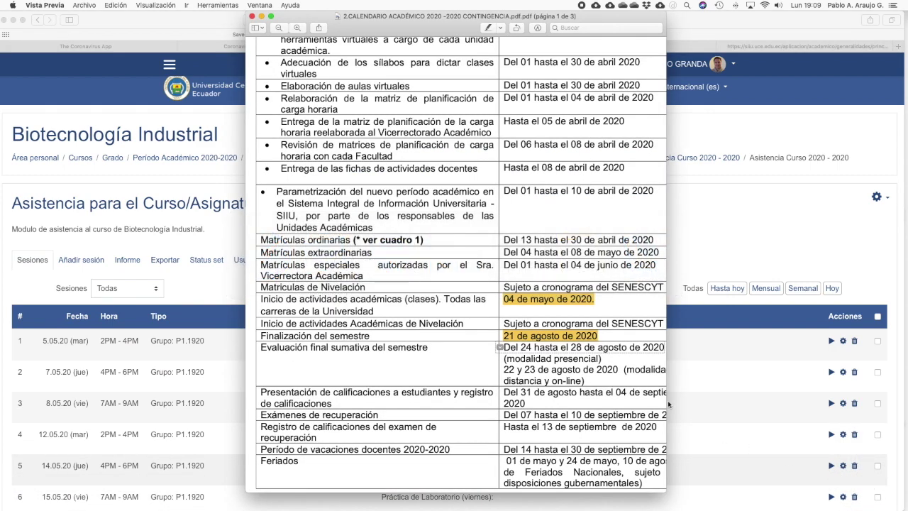
left_click_drag(663, 489, 796, 496)
scroll(700, 375, "up", 5)
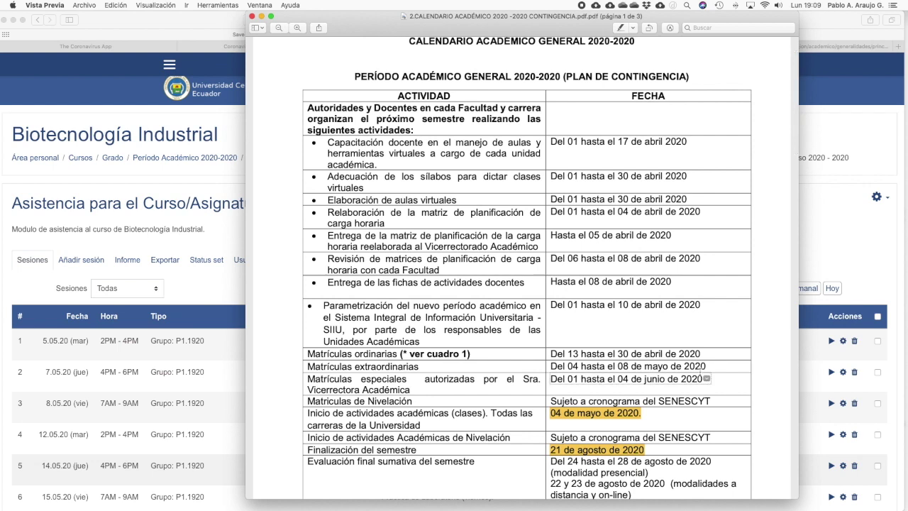
scroll(633, 188, "down", 5)
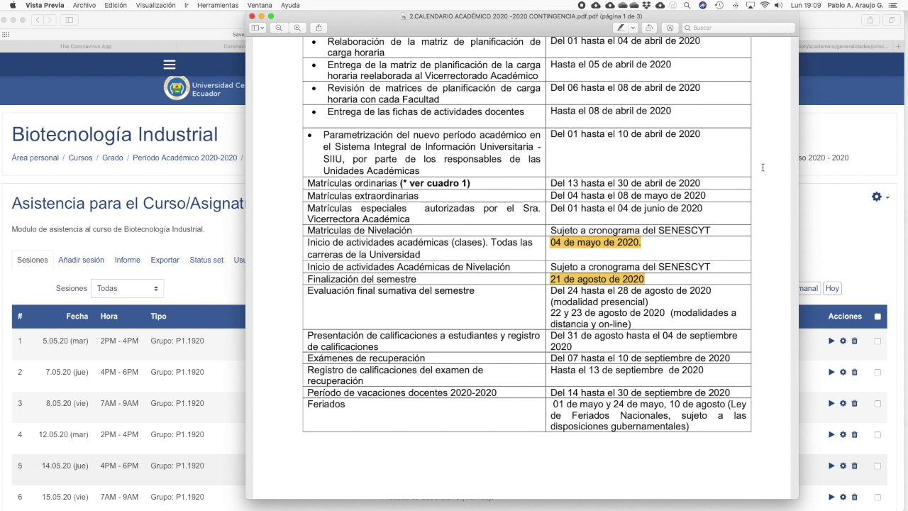
left_click(817, 6)
left_click(842, 24)
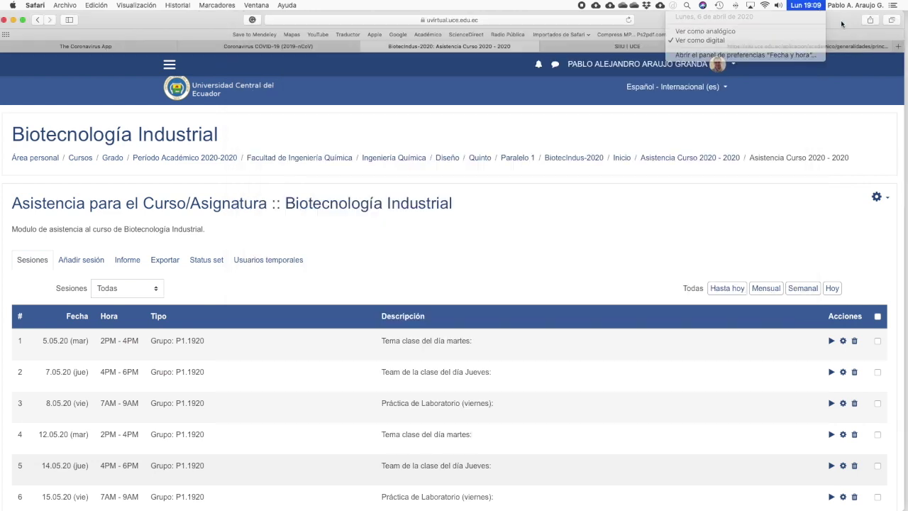
Check the class schedule in SIIU once more, then return to the course's attendance session list.
left_click(822, 46)
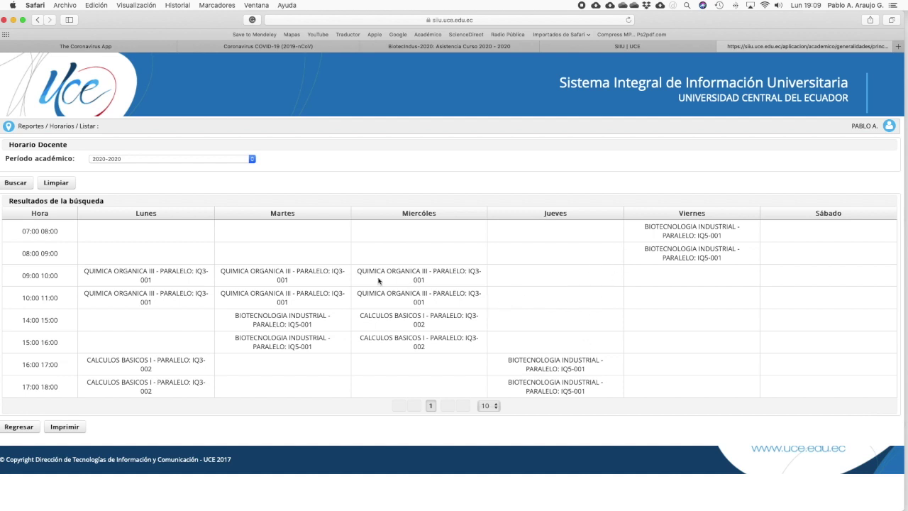
left_click(425, 47)
scroll(335, 361, "down", 3)
scroll(335, 362, "up", 3)
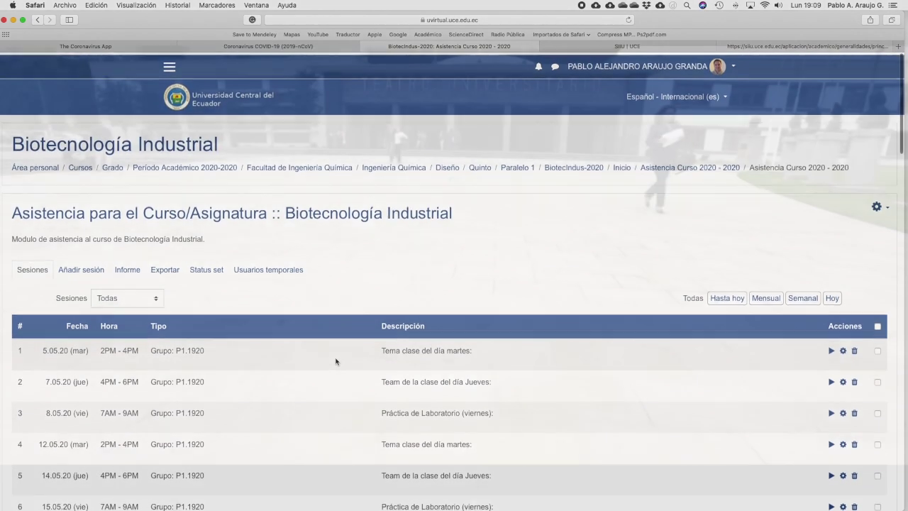